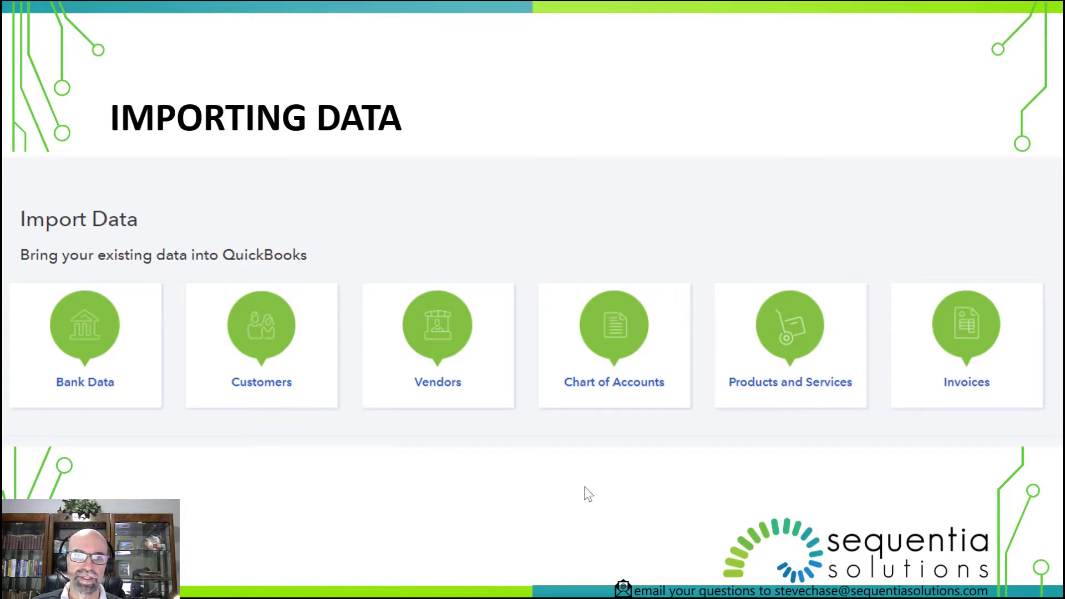
Step: Advance the slides from Importing Data through Import Customers to the FIELDS slide
key(Right)
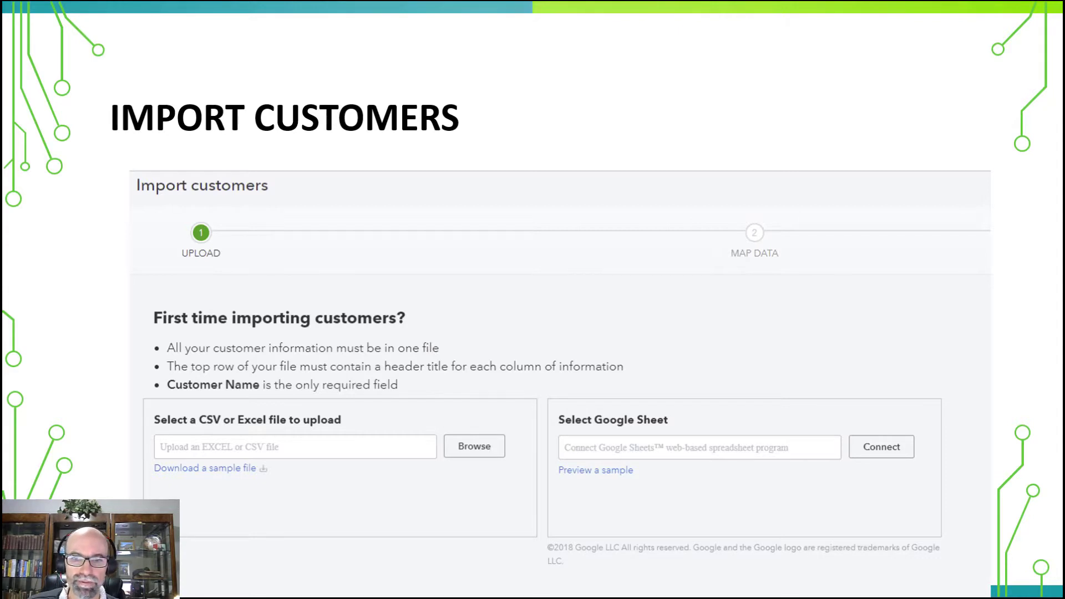
click(408, 486)
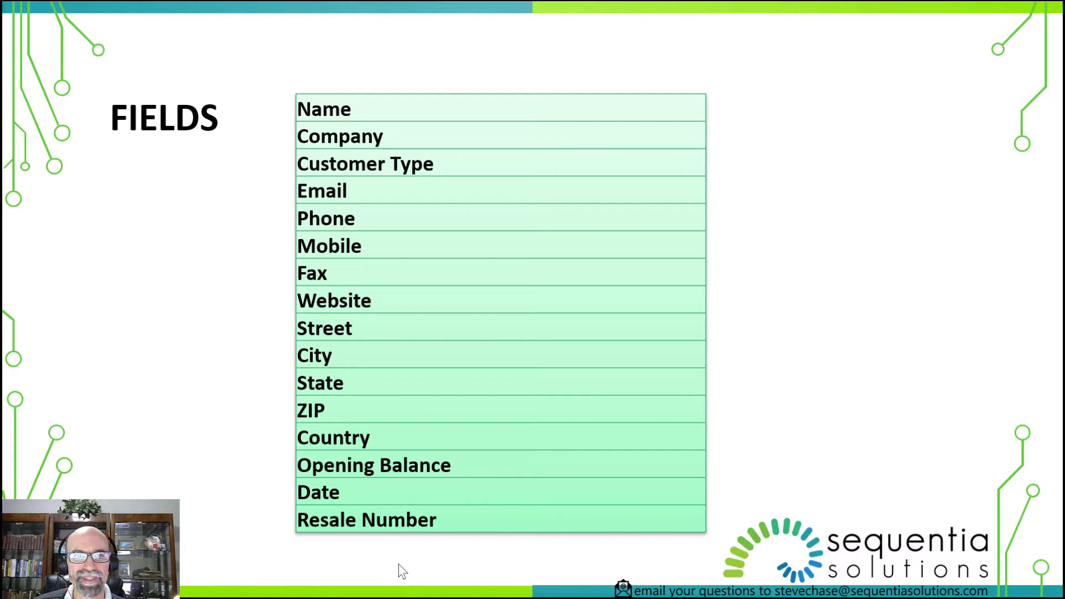
Step: Move past the example customer spreadsheet slide to the QuickBooks Reports page
key(Right)
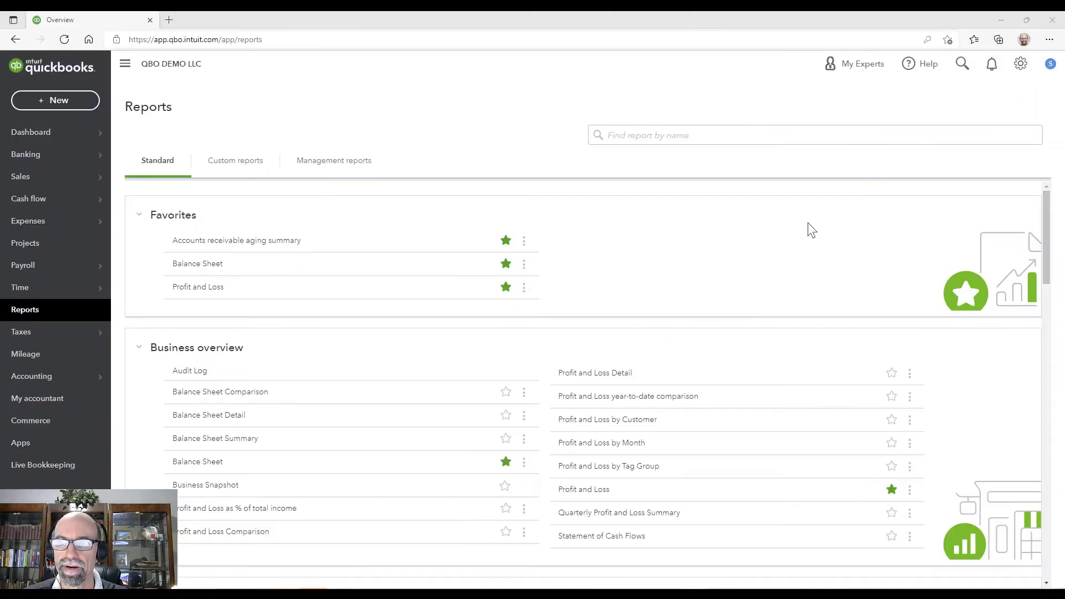
Step: Start a Customers import from Import data and choose Customer list.xlsx for upload
click(1021, 64)
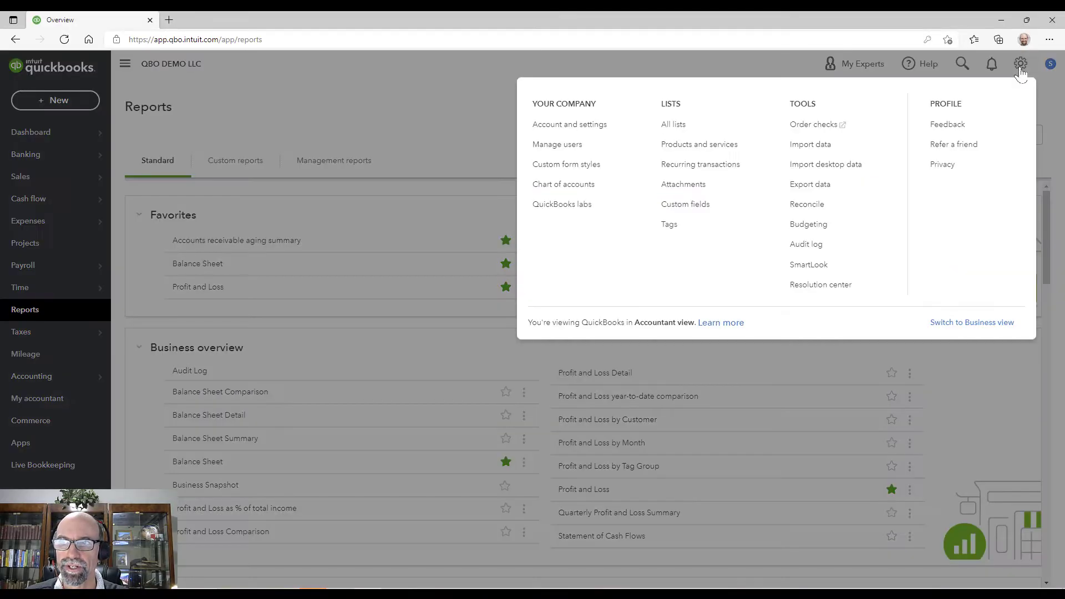
click(851, 149)
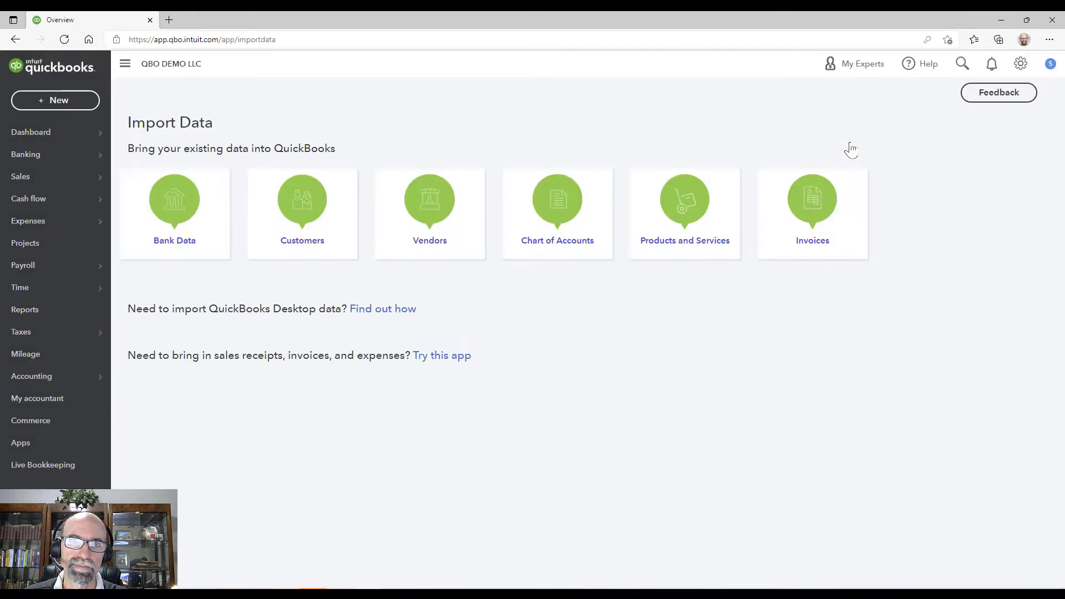
click(310, 206)
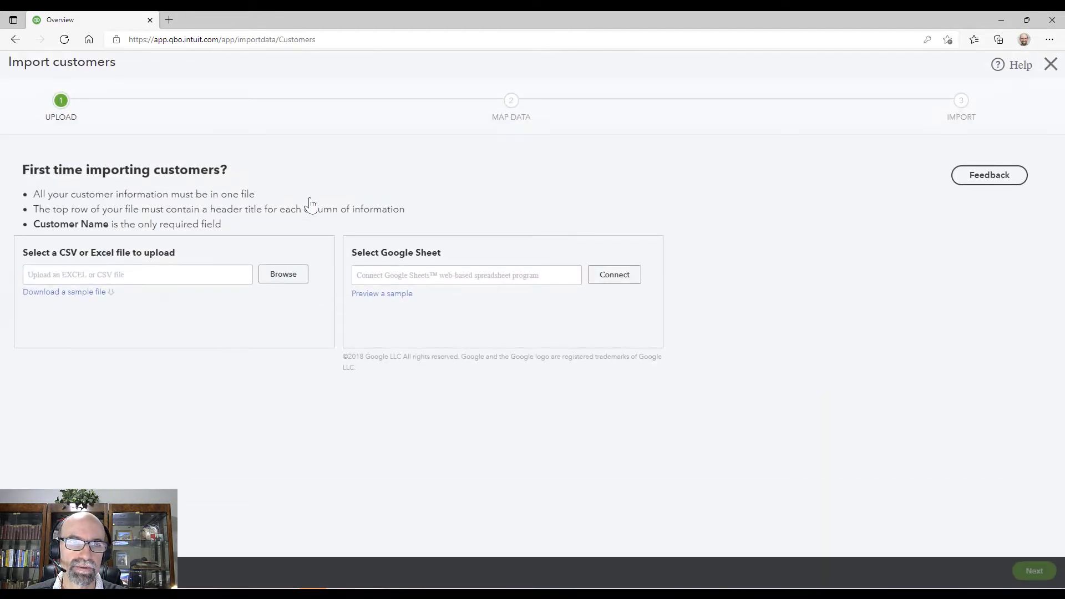
click(294, 284)
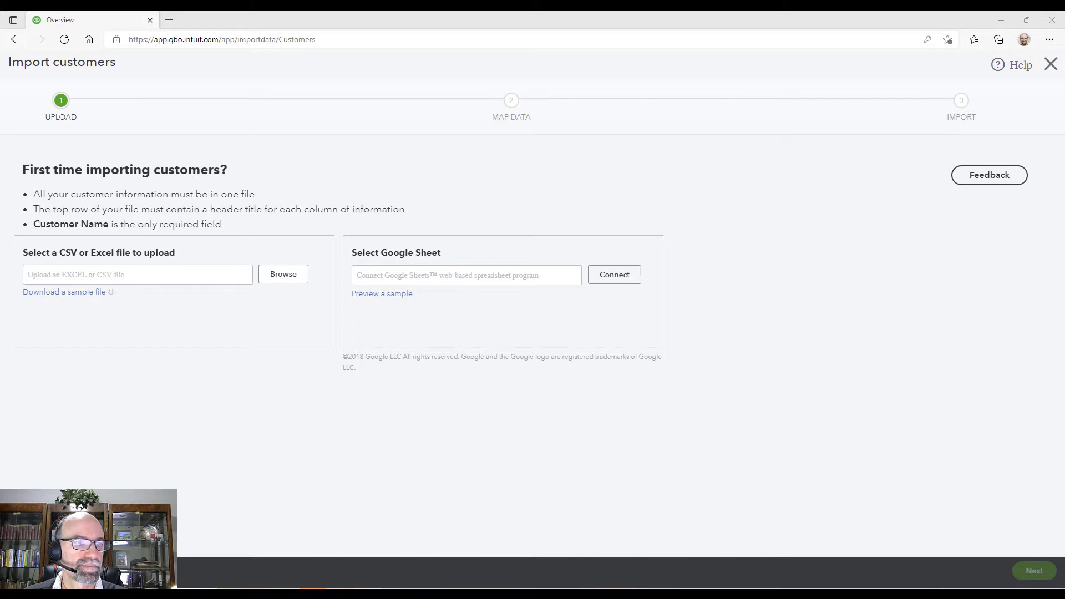
click(508, 414)
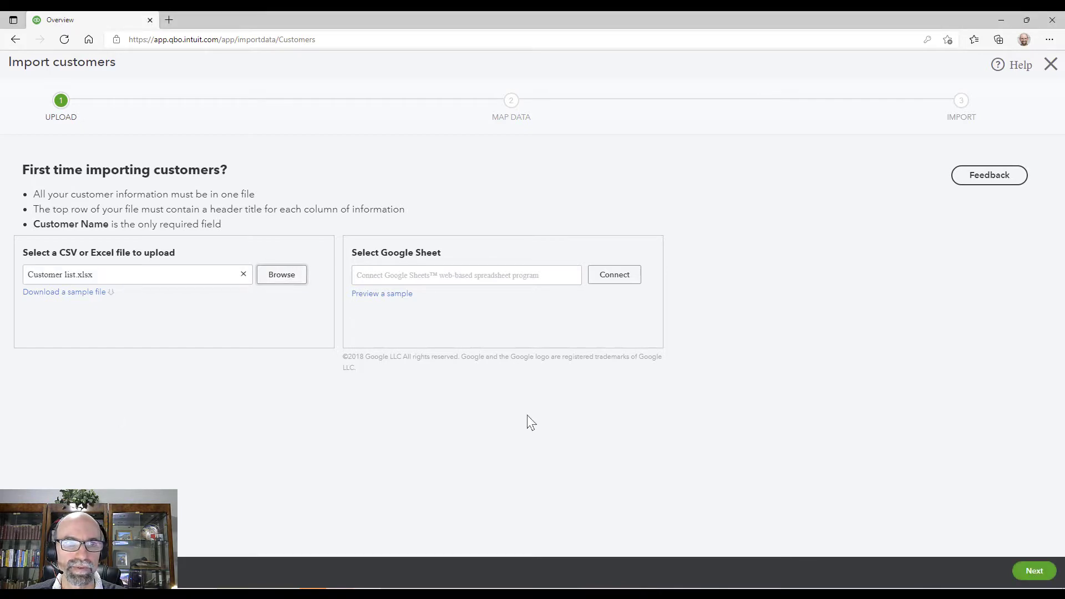
Step: Accept the field mappings, leaving Country at No Match and Company mapped, and reach the 13-customer review
click(1031, 570)
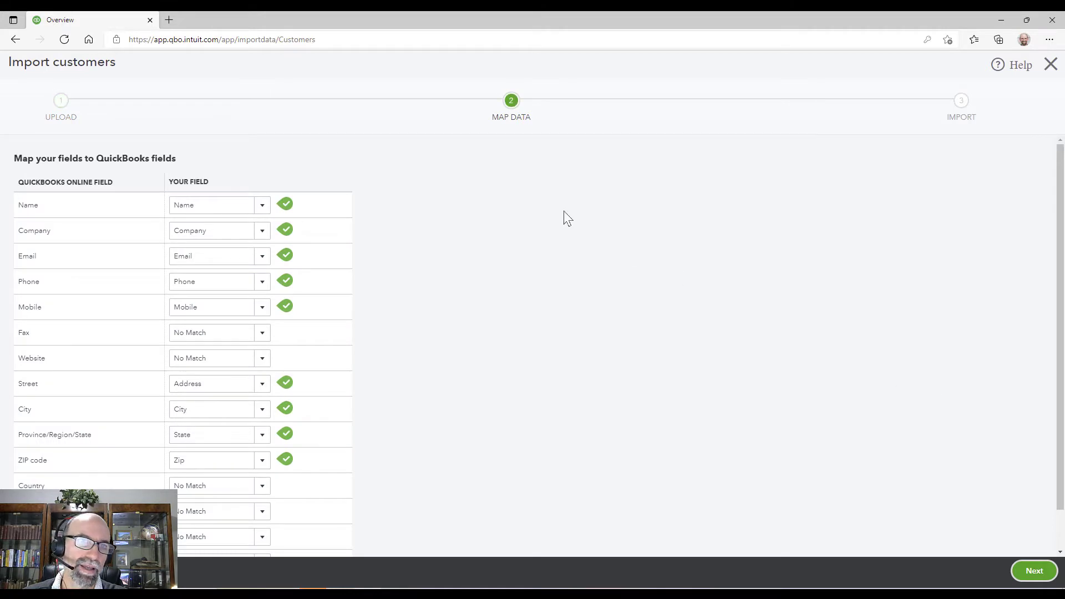
scroll(571, 241, down, 1)
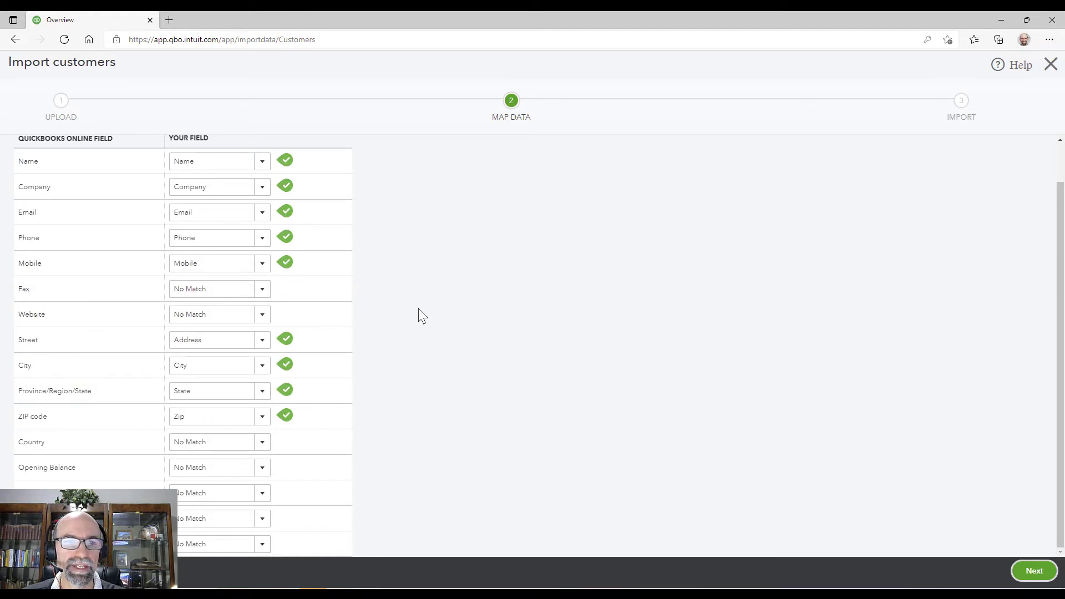
click(262, 445)
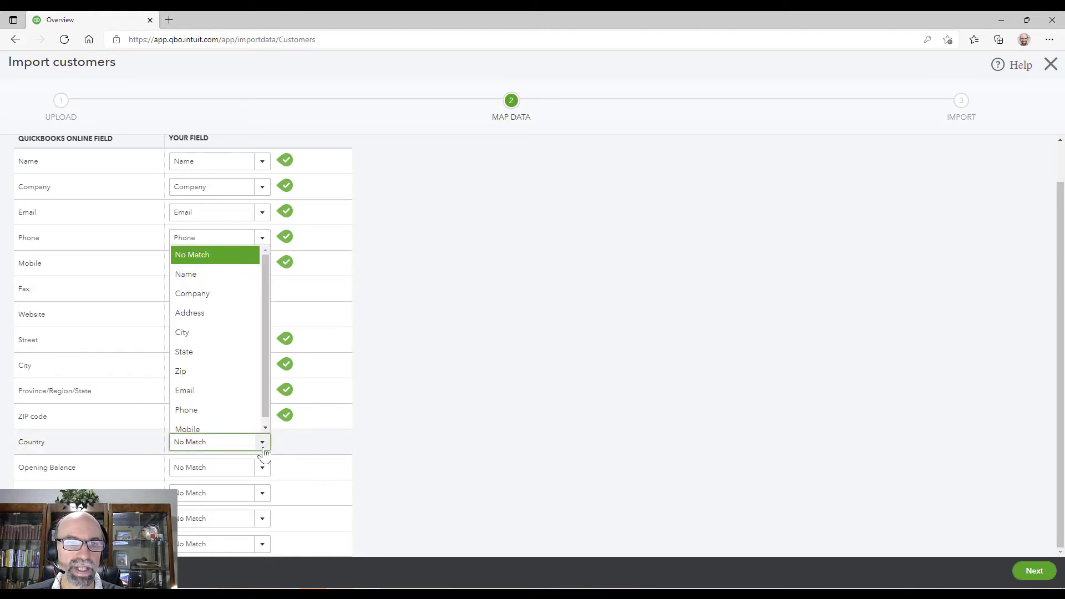
scroll(264, 399, down, 1)
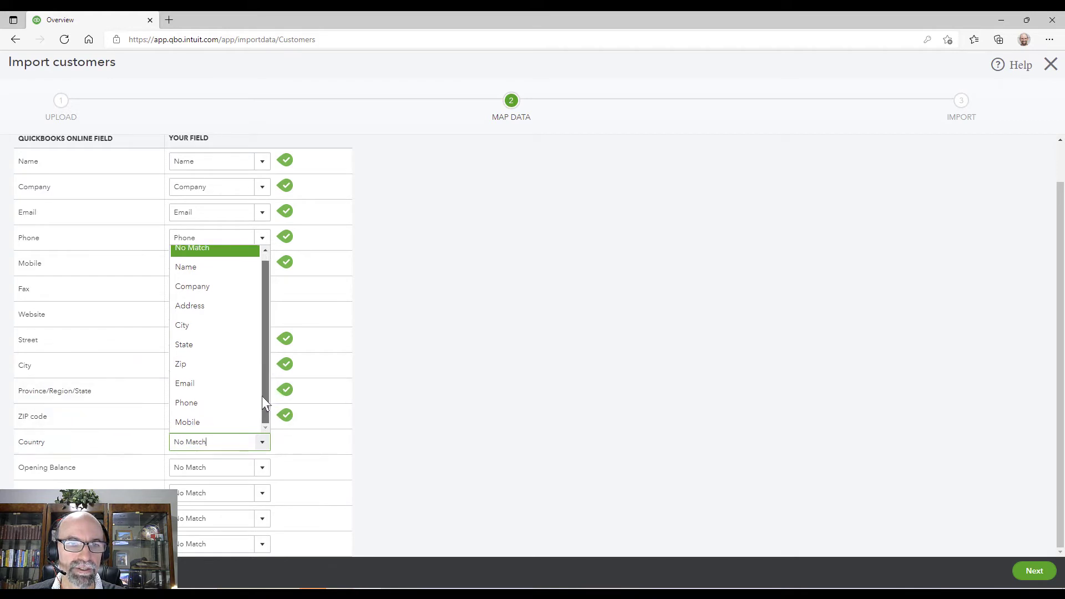
click(534, 434)
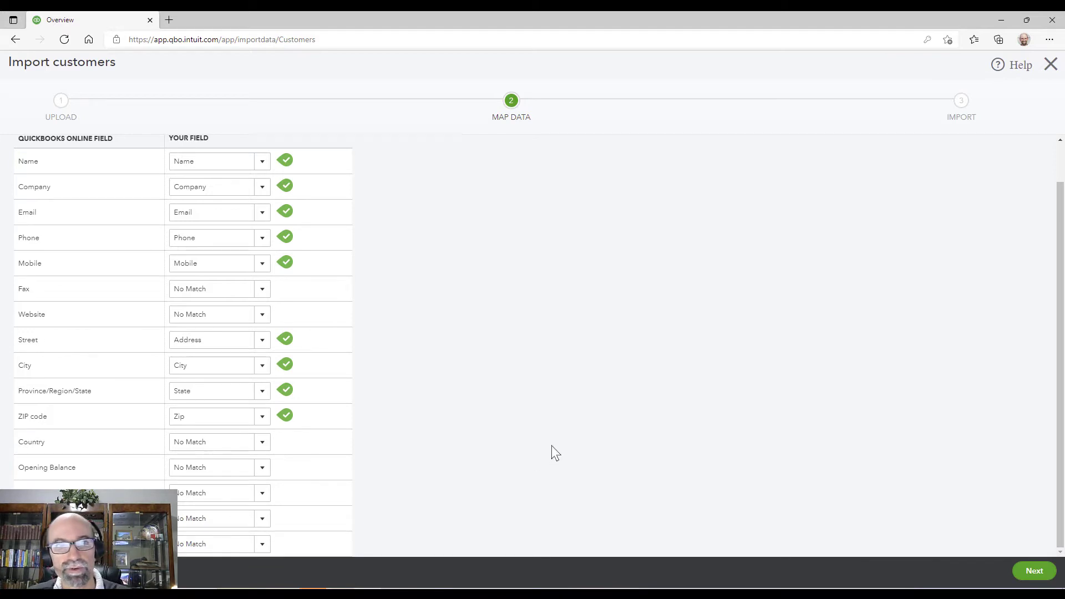
click(262, 187)
click(261, 189)
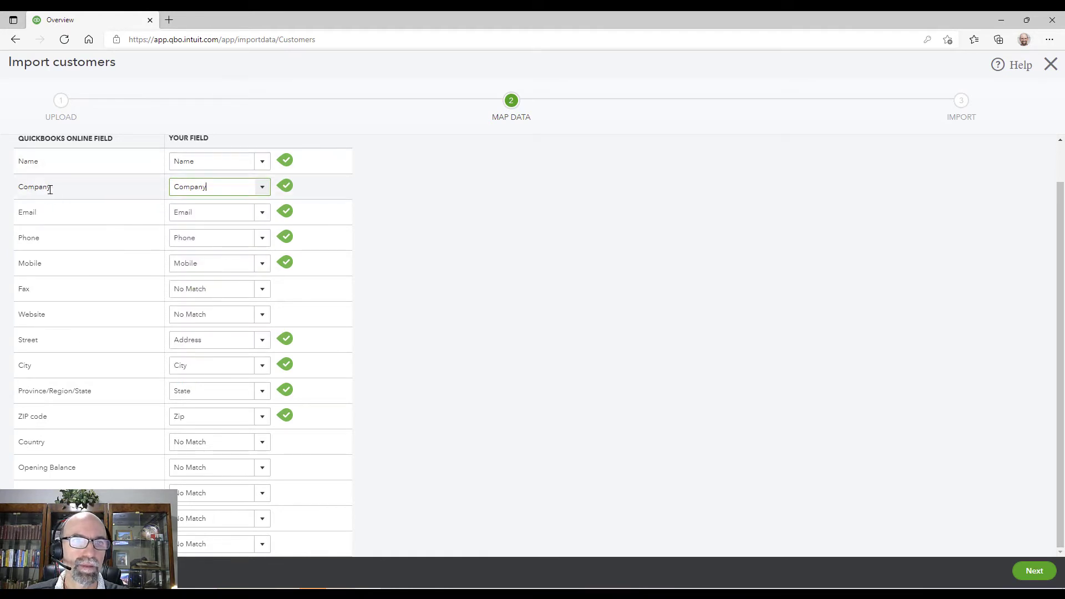
double_click(28, 161)
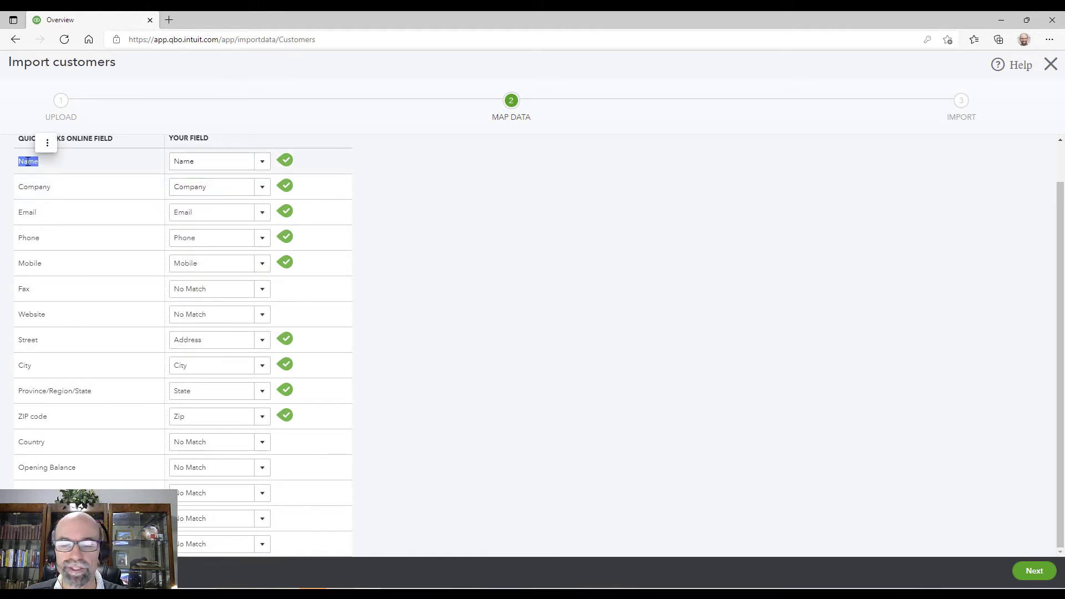
double_click(30, 187)
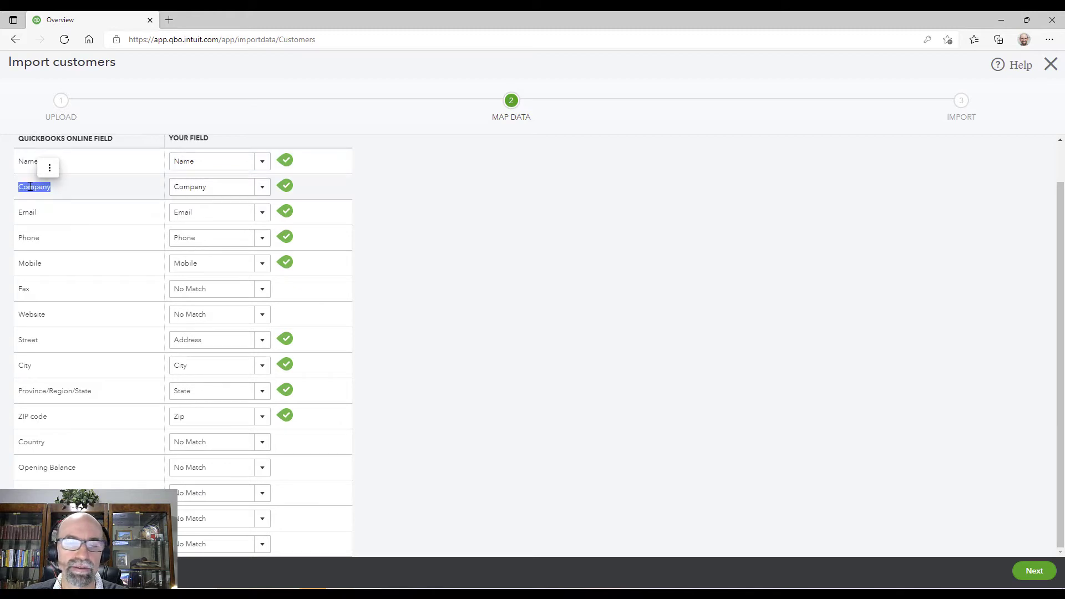
click(564, 227)
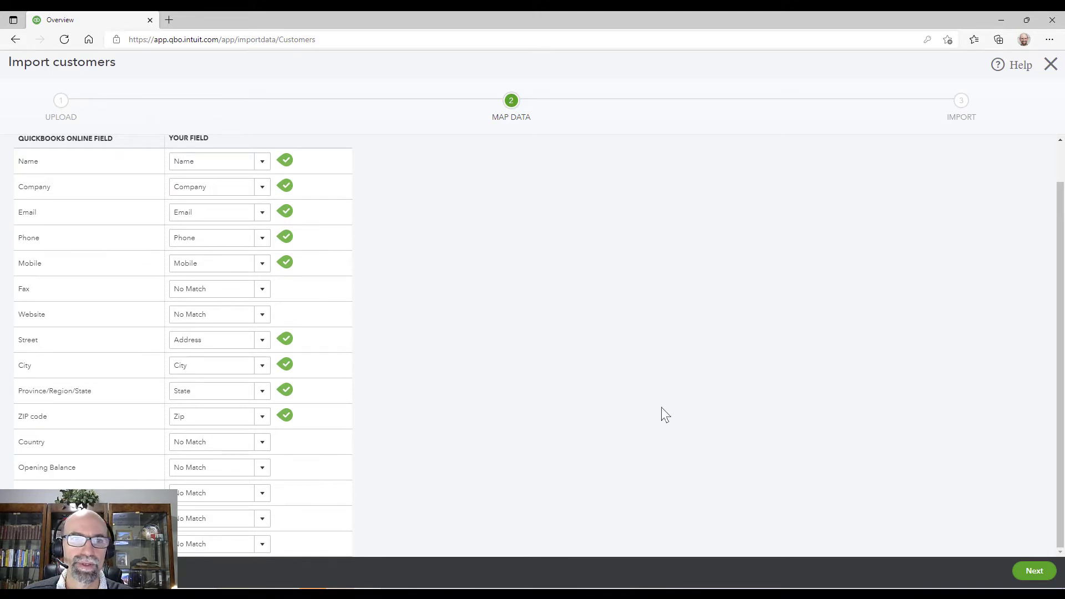
click(1034, 571)
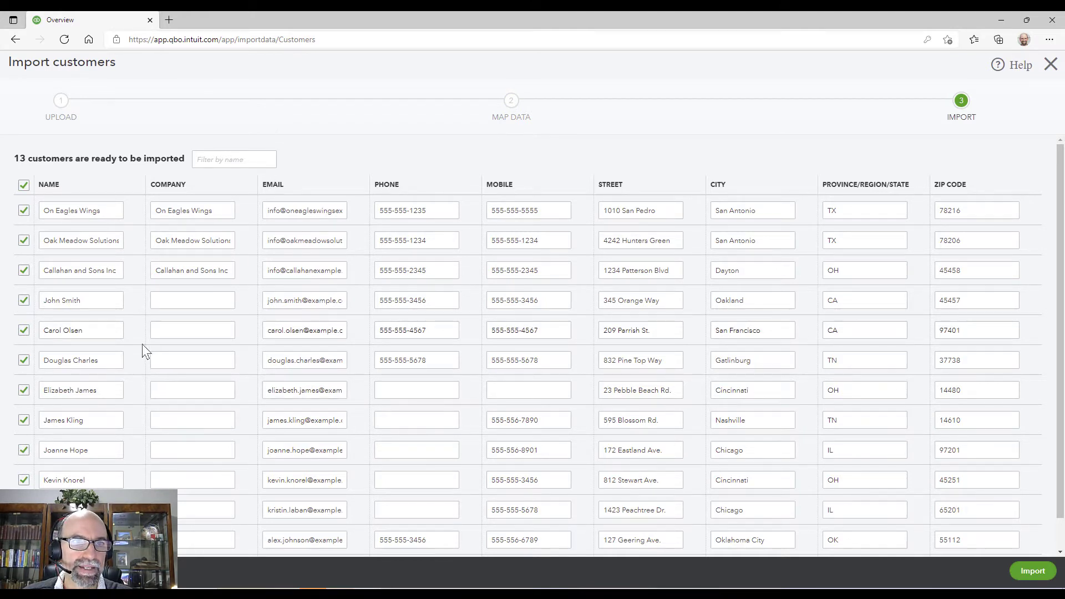
Step: Re-enter the row's name as 'On Eagles Wings' and import all 13 customers
triple_click(111, 211)
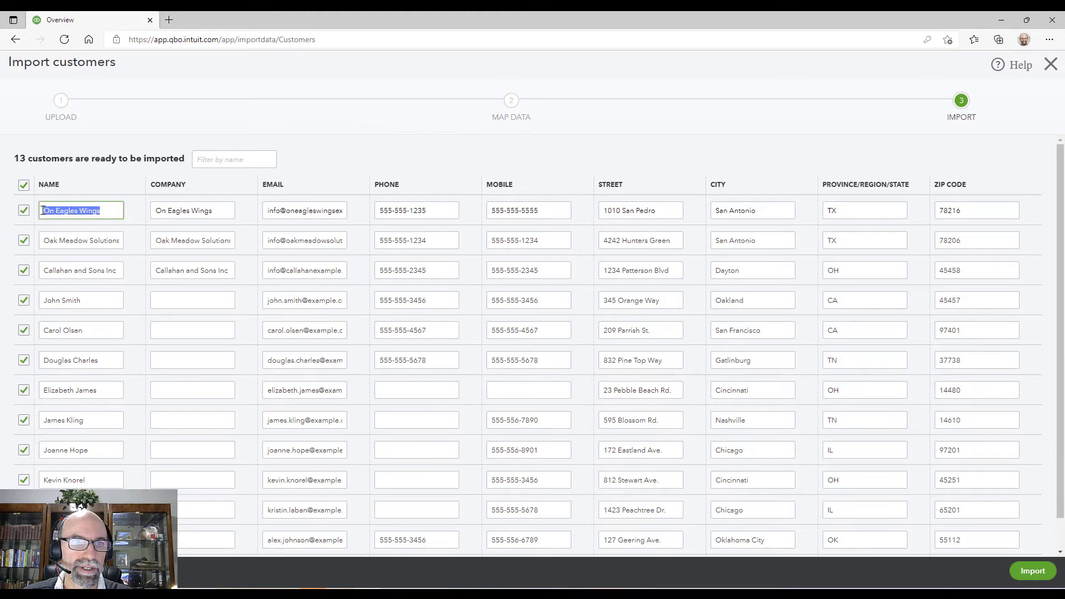
key(BackSpace)
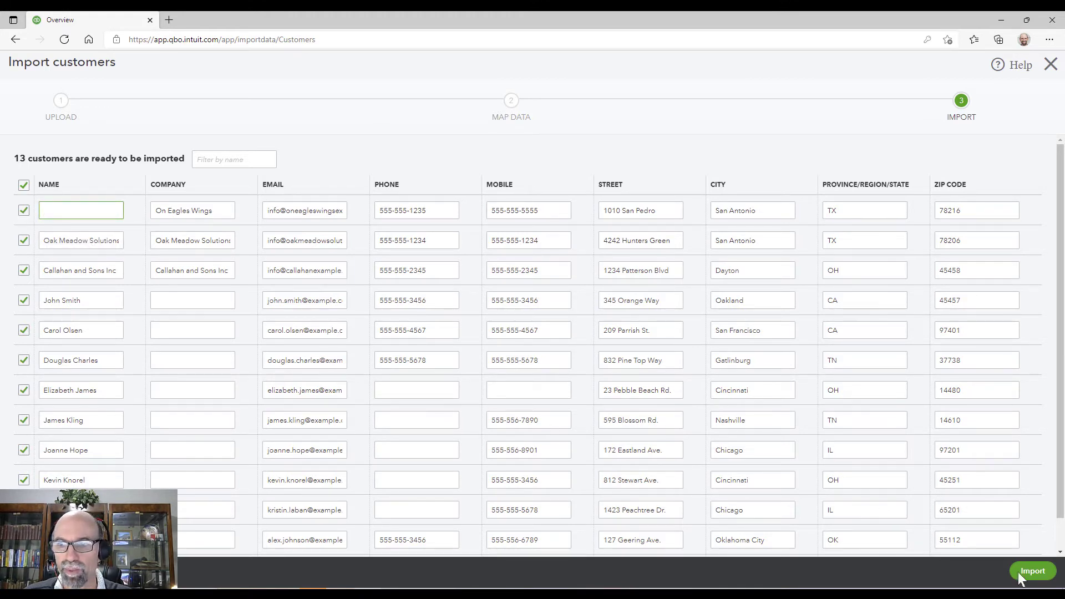
mouse_move(68, 255)
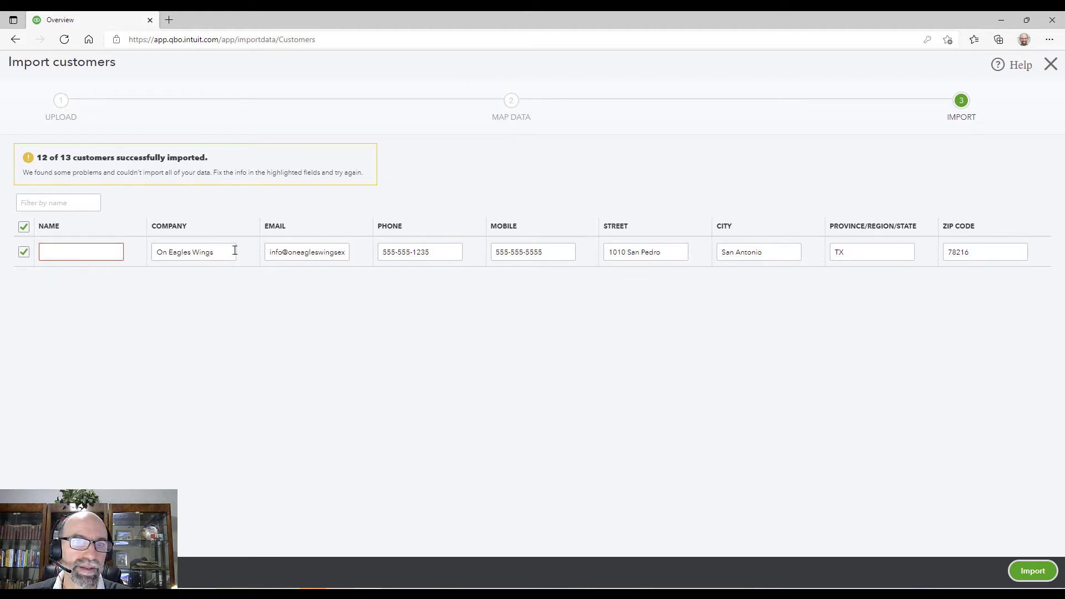
click(97, 251)
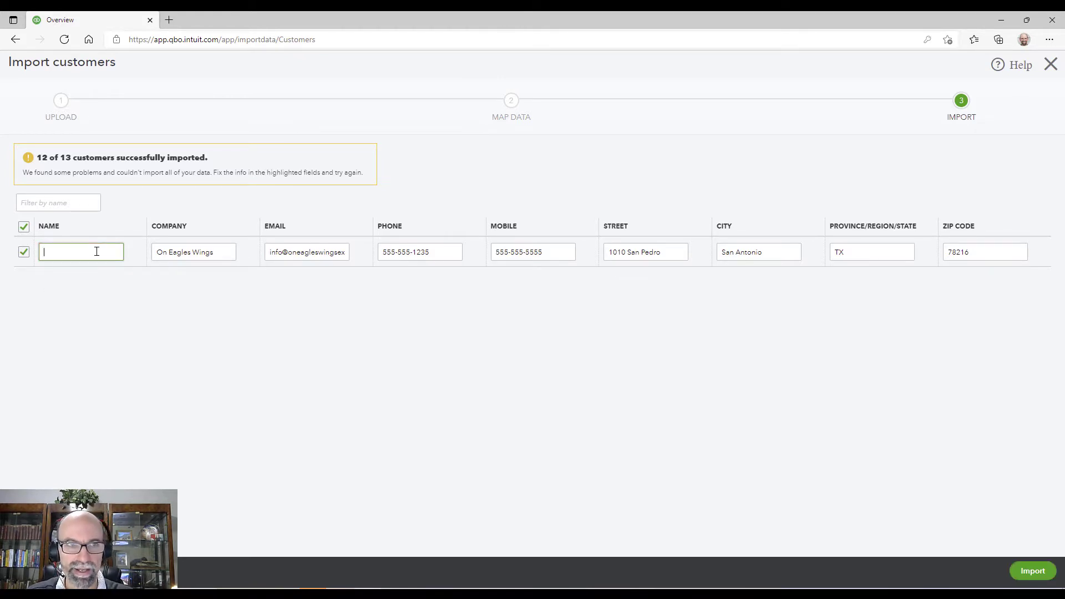
text(John Do)
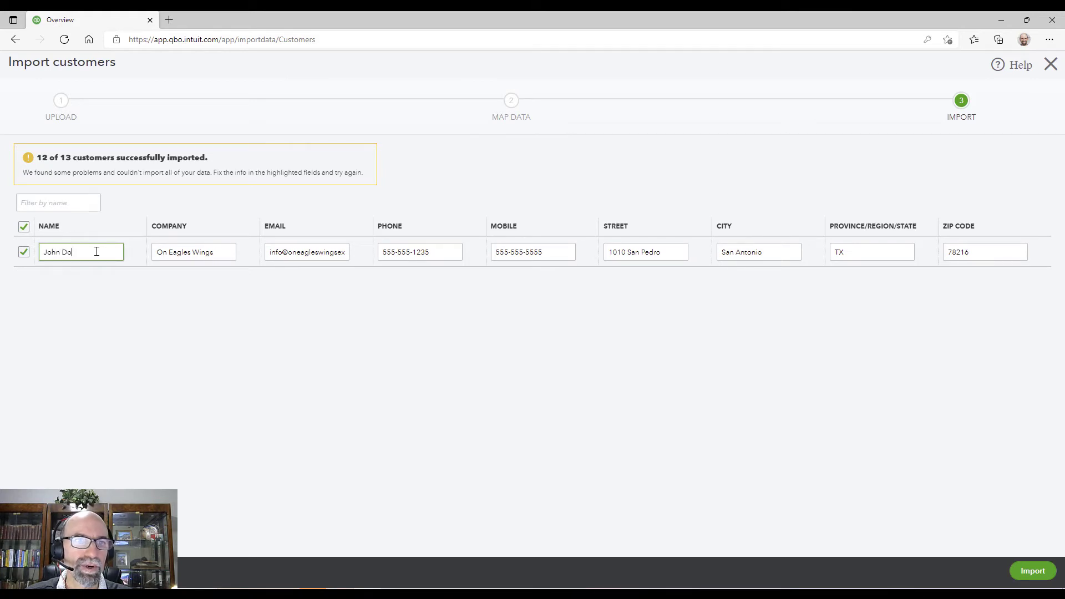
key(BackSpace)
key(BackSpace)
key(BackSpace)
key(BackSpace)
key(BackSpace)
key(BackSpace)
key(BackSpace)
text(On)
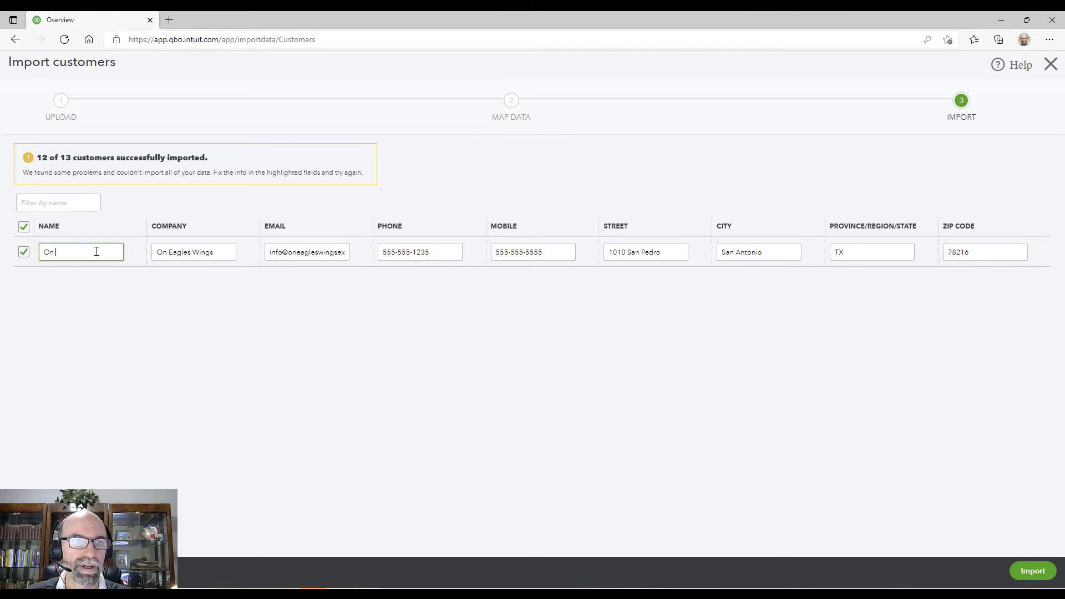
text( Eagles Wing)
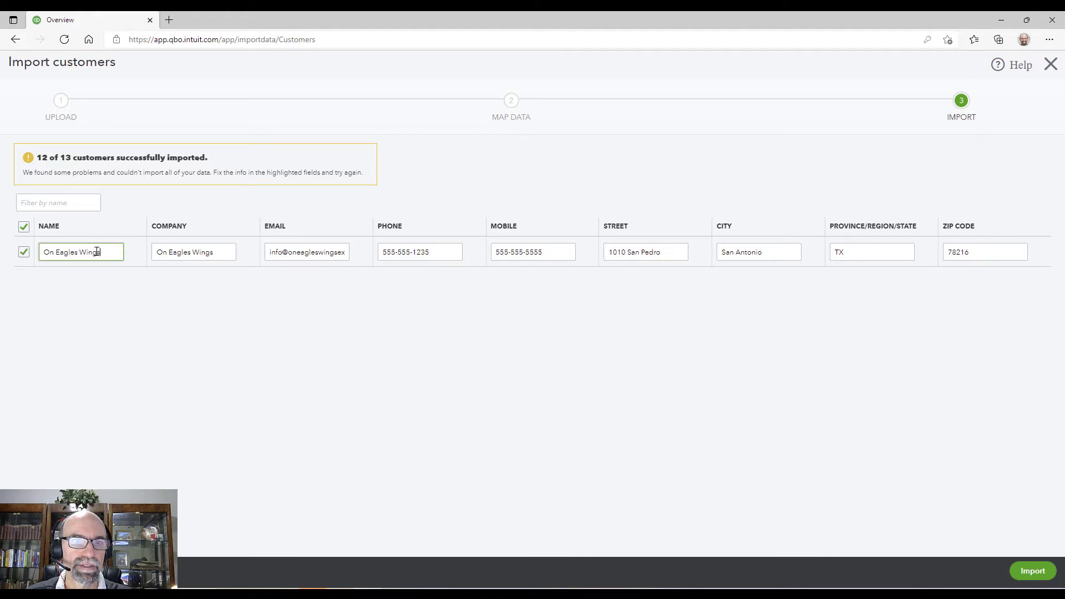
text(s)
click(143, 315)
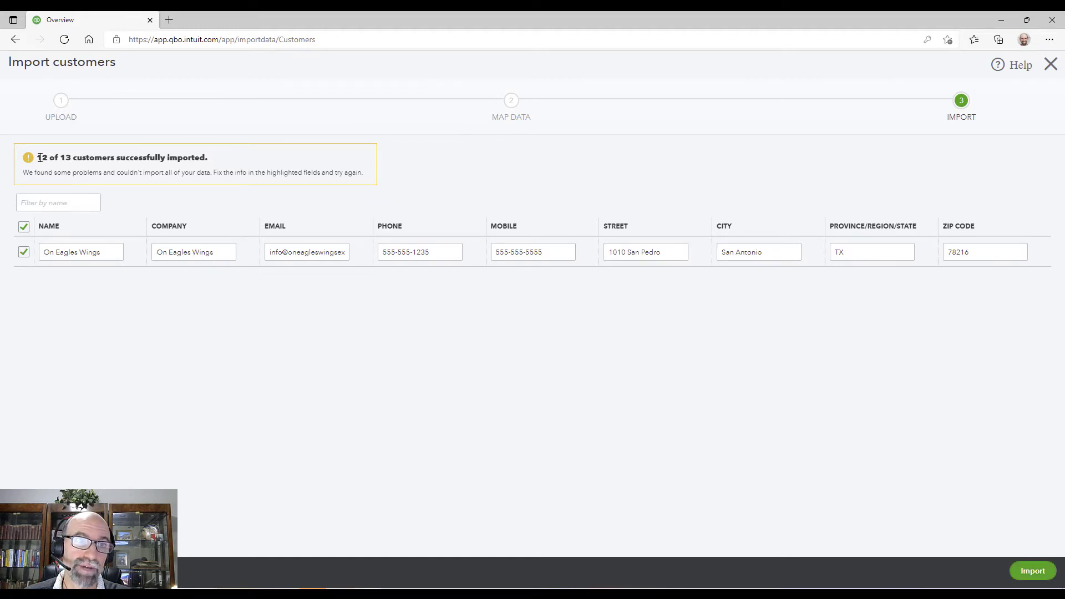
click(1034, 571)
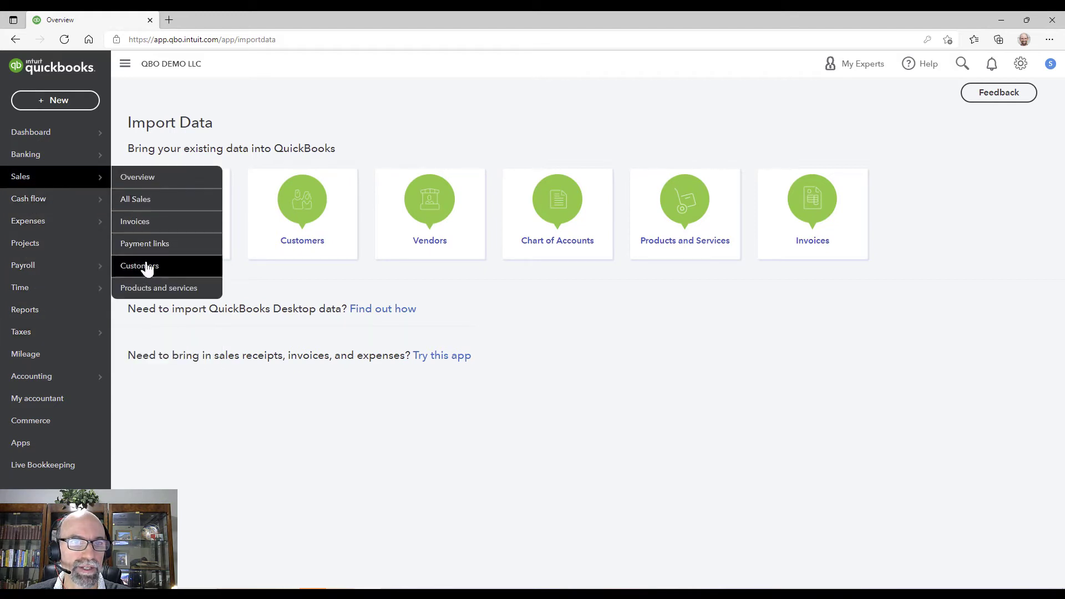
Step: Open the On Eagles Wings customer record from the Customers list for editing
click(147, 266)
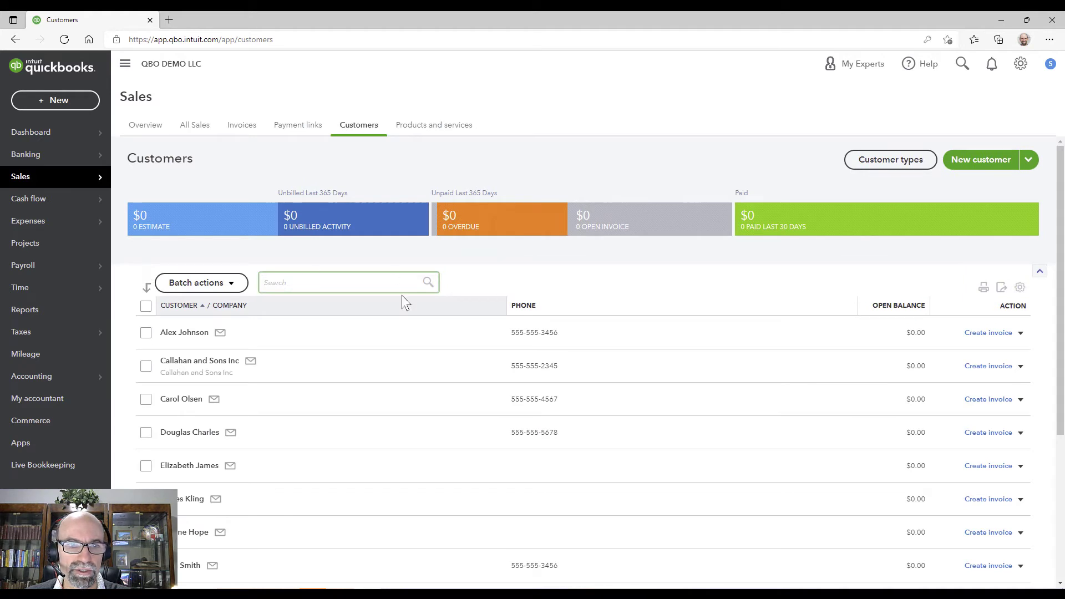
scroll(402, 297, down, 4)
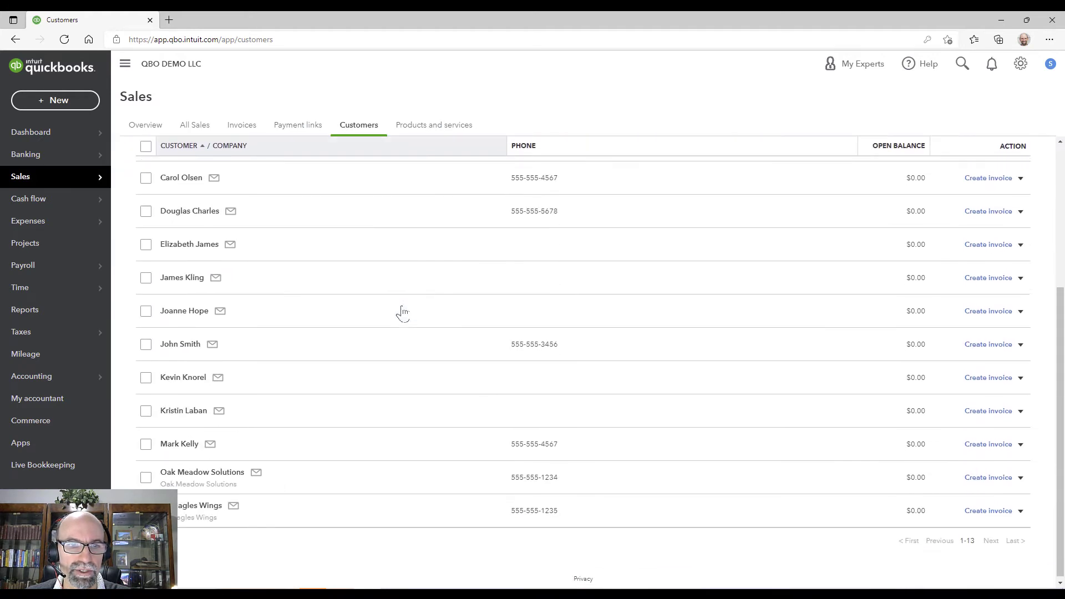
click(212, 505)
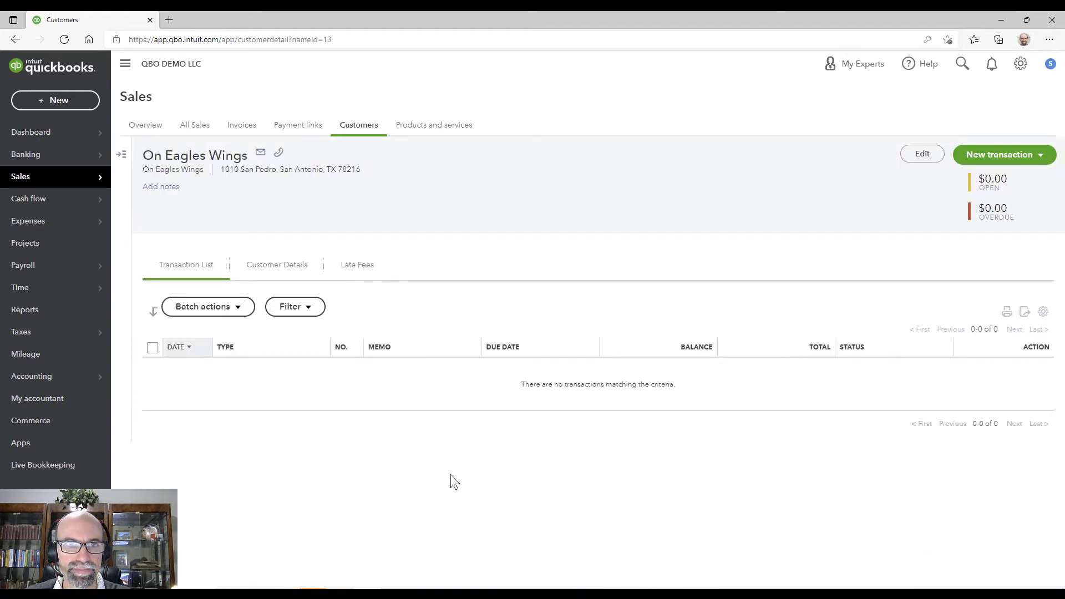
click(930, 155)
Step: Compare the first, middle, last, company and display name fields of On Eagles Wings
click(367, 215)
double_click(335, 213)
click(427, 217)
double_click(411, 213)
double_click(447, 212)
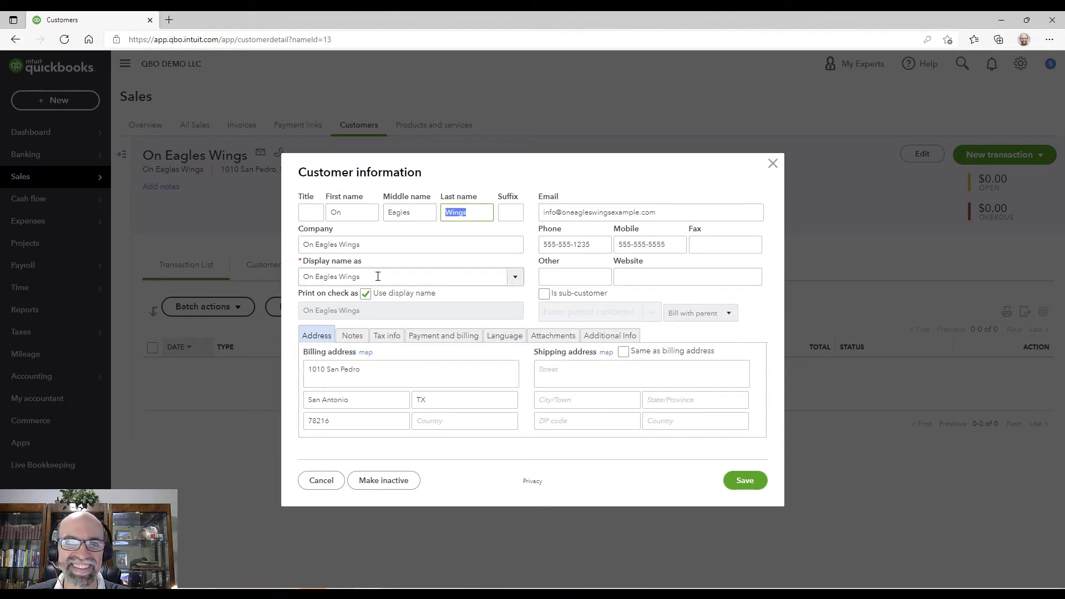
drag(371, 244, 299, 242)
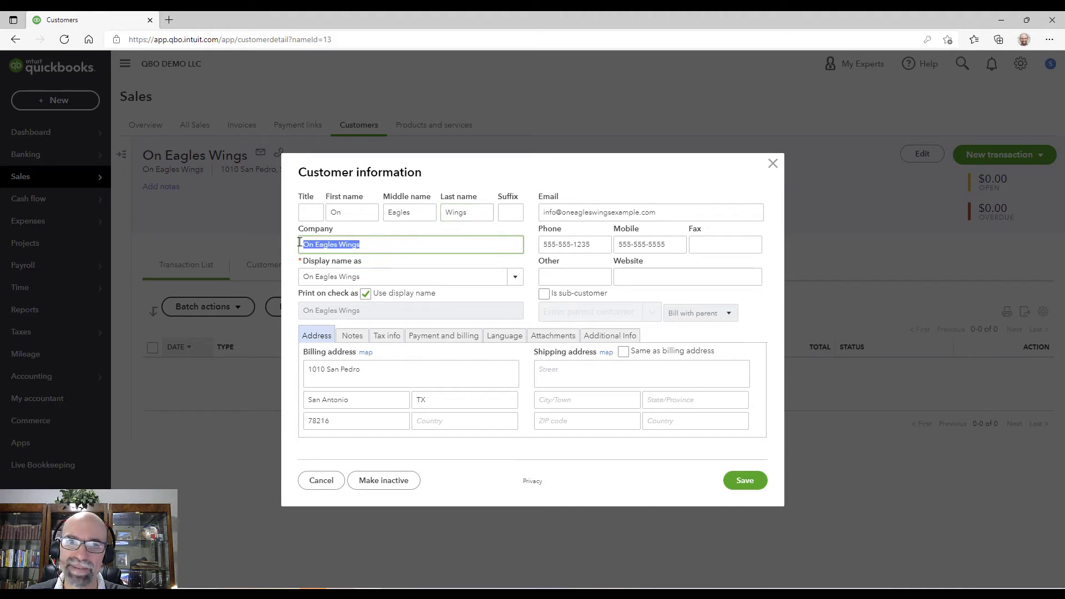
drag(367, 277, 311, 276)
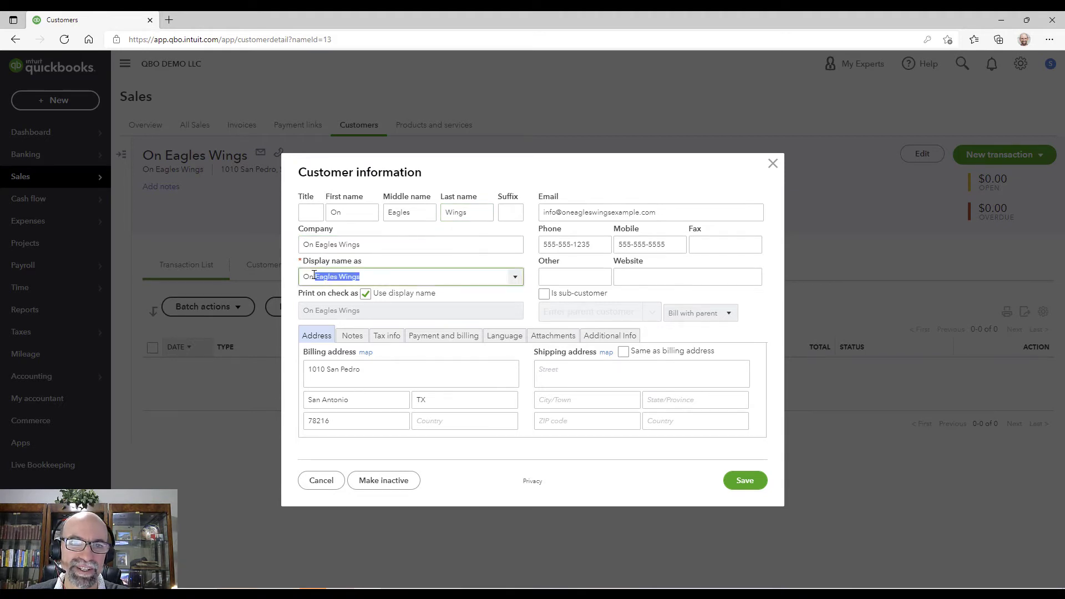
click(374, 276)
triple_click(374, 277)
click(373, 276)
Step: Delete first name 'On', middle name 'Eagles' and last name 'Wings', then save
double_click(336, 213)
key(BackSpace)
double_click(411, 211)
key(BackSpace)
double_click(452, 212)
key(BackSpace)
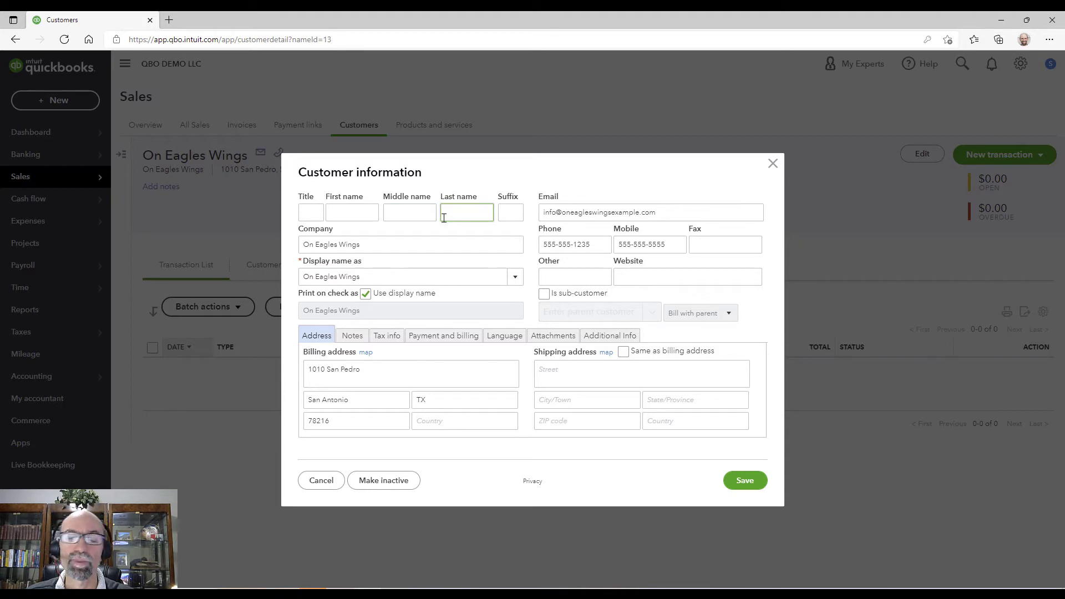
click(754, 482)
Step: Search reports for 'customer' and open the Customer Contact List report
click(62, 316)
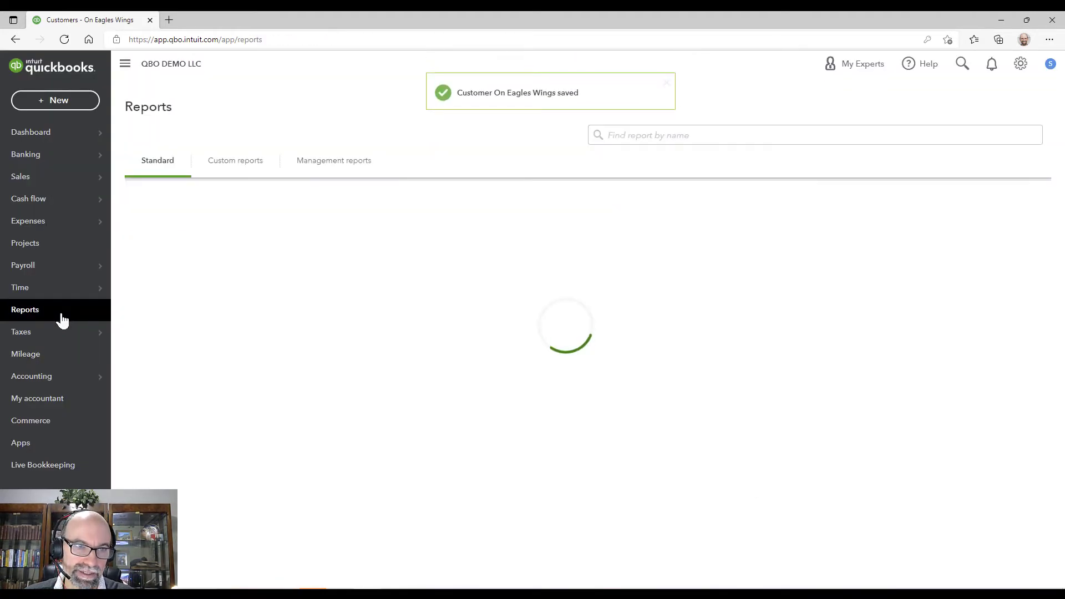
click(734, 135)
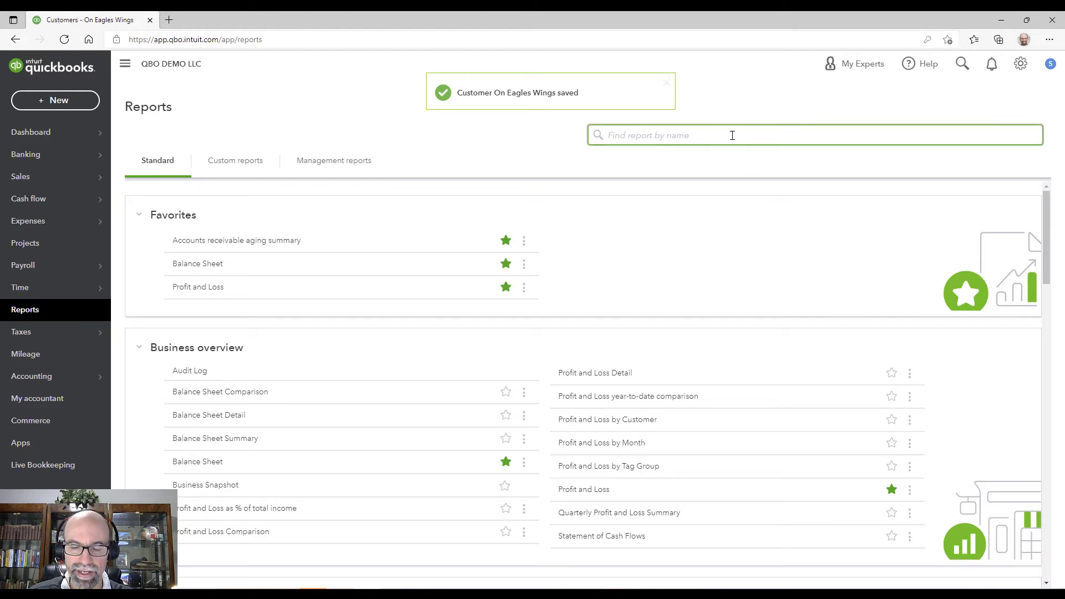
text(c)
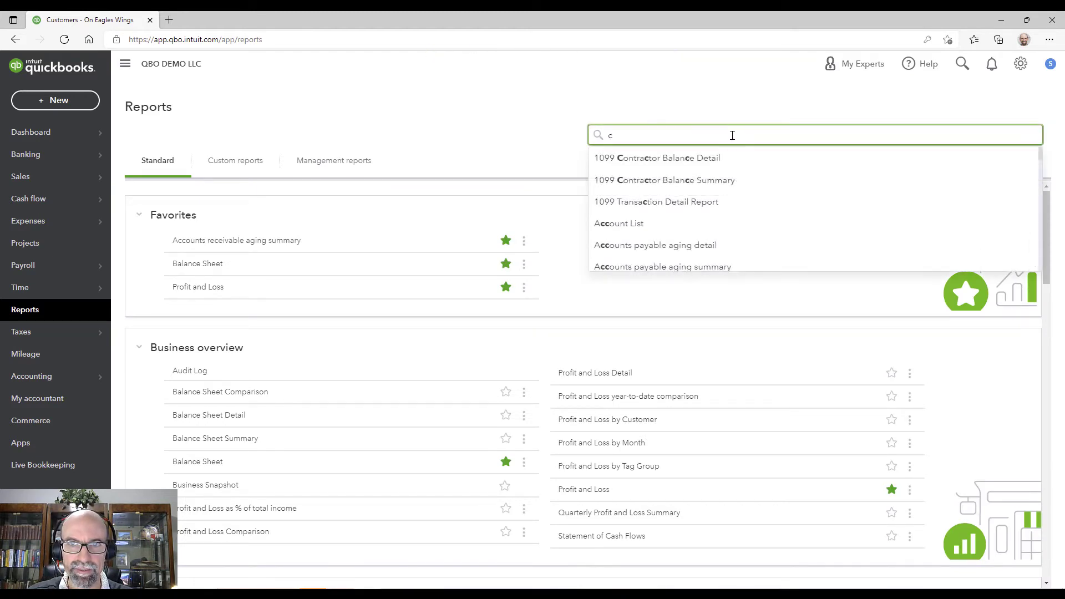
text(ustomer)
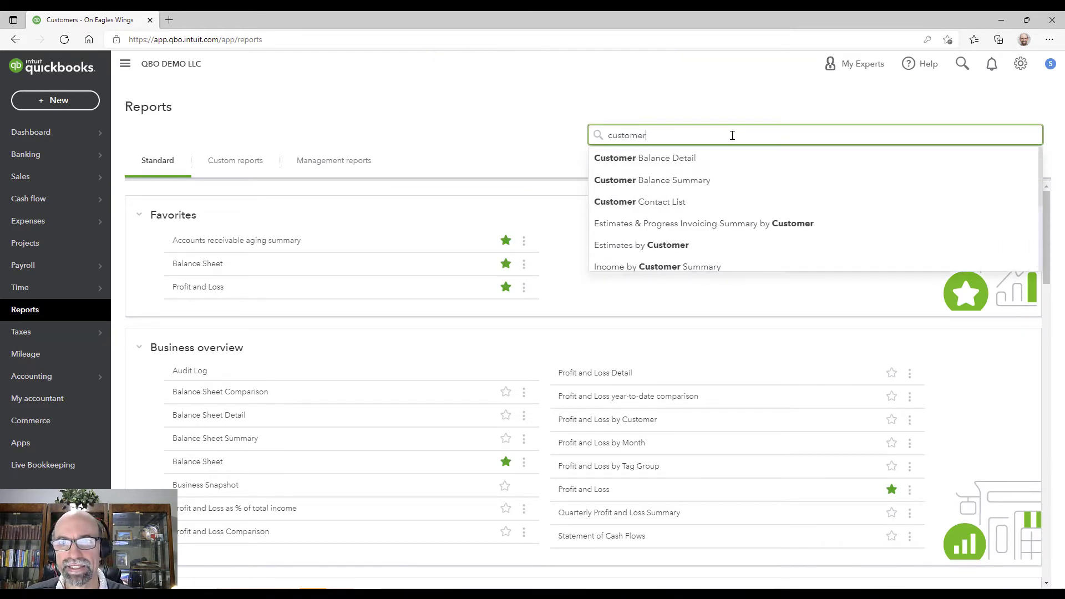
click(702, 206)
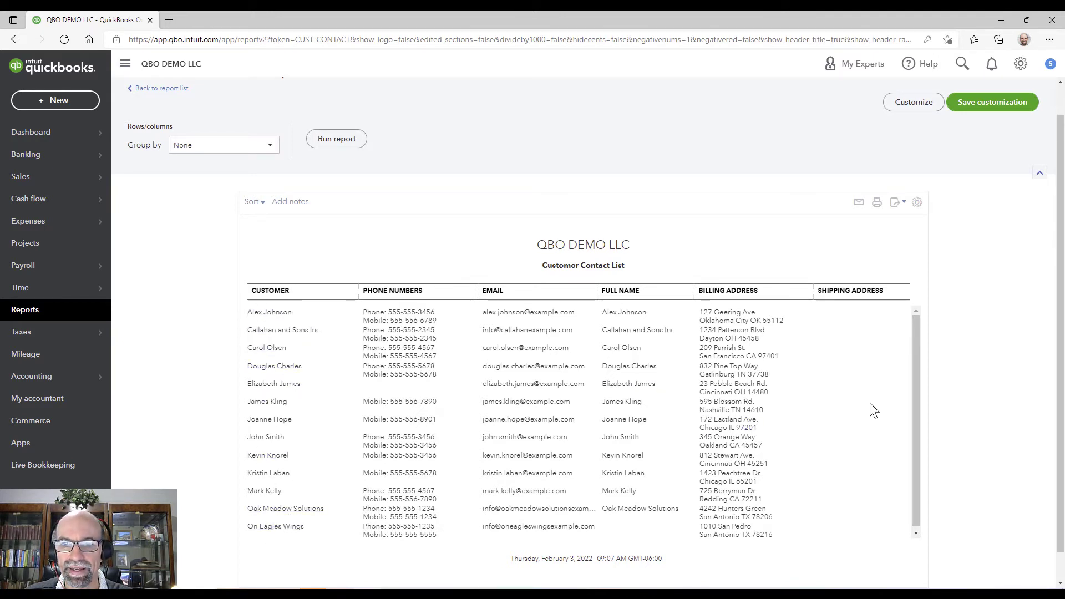
scroll(871, 403, down, 1)
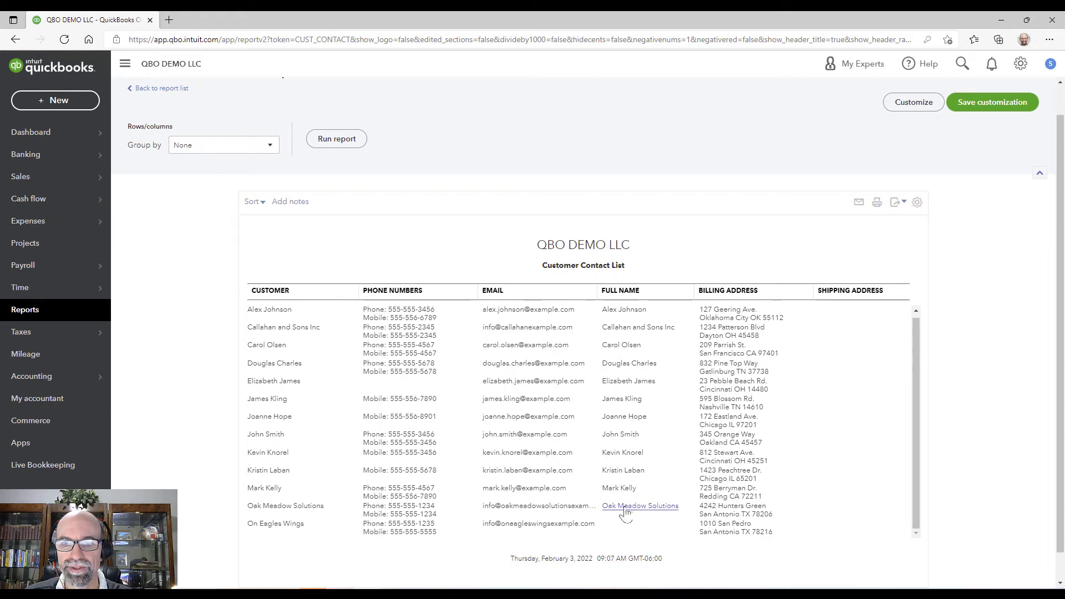
Step: Move the Full Name column right after Customer and rerun the report
click(918, 102)
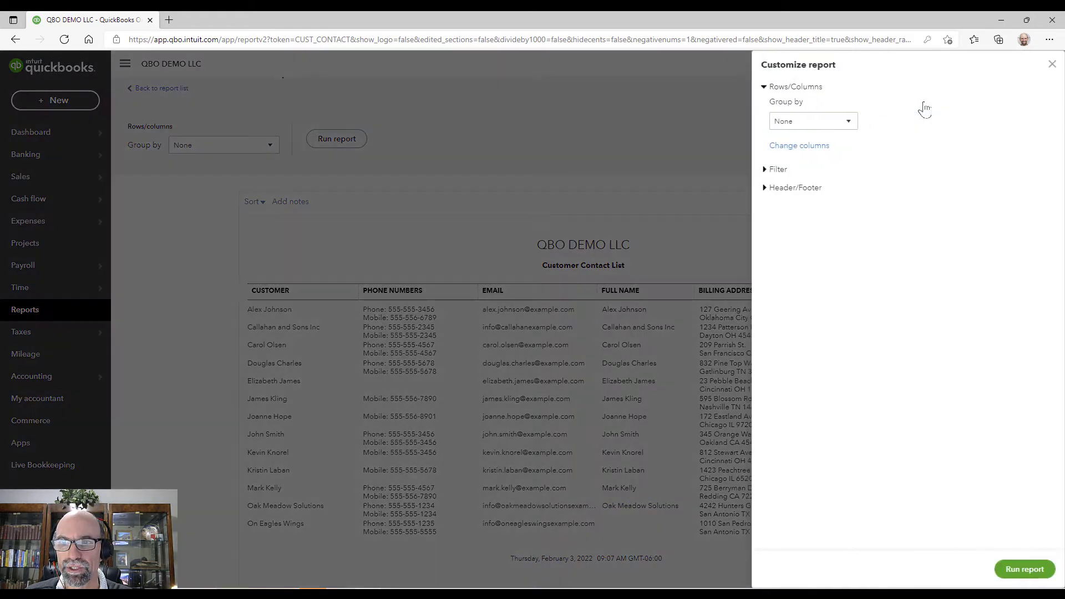
click(786, 144)
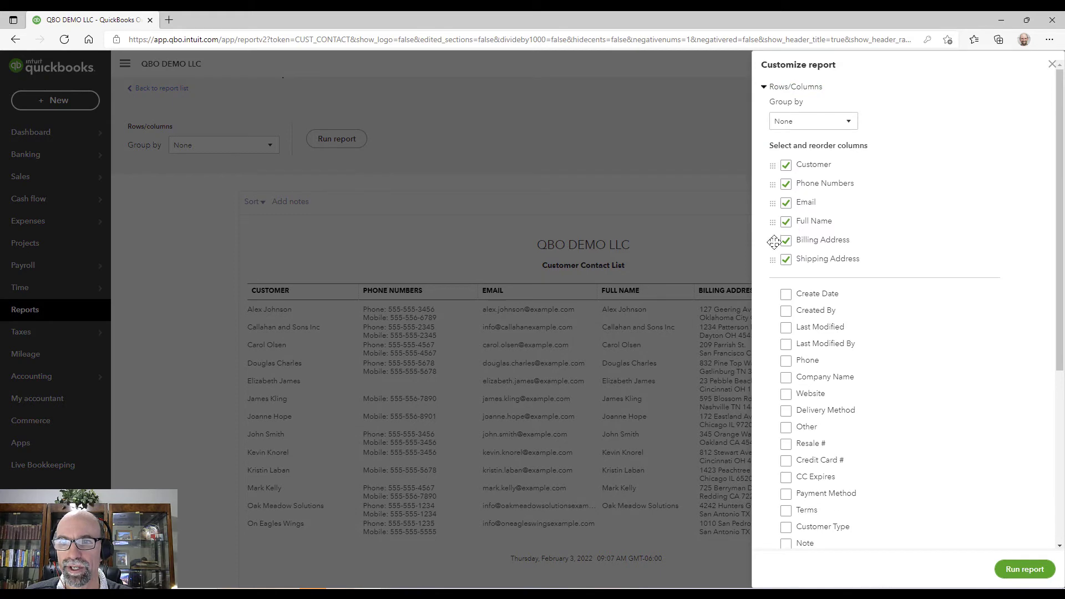
drag(774, 241, 779, 185)
click(1024, 570)
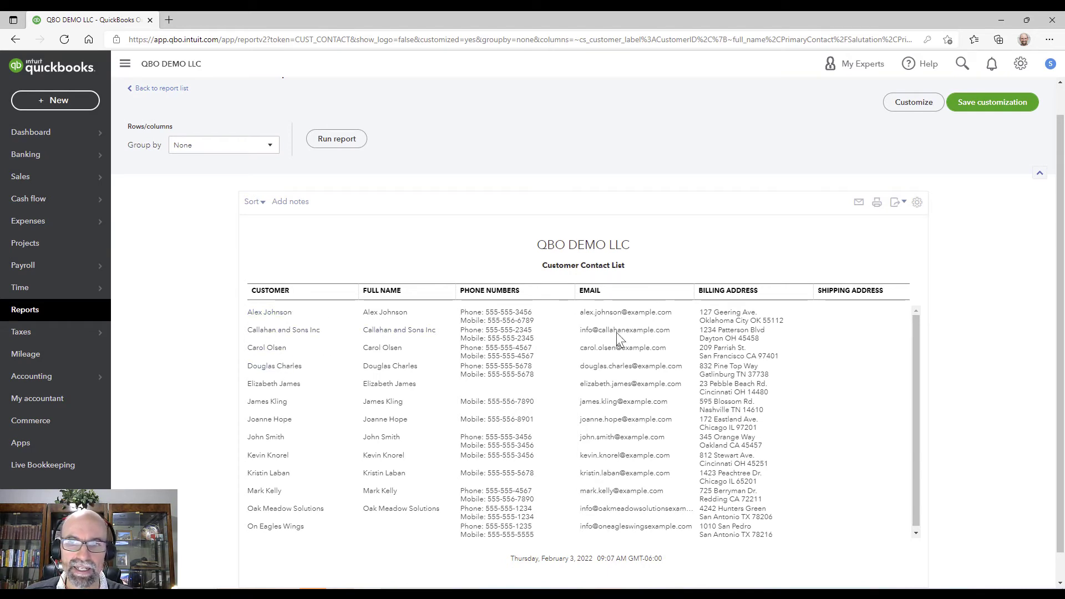
Step: Add Last Name and First Name columns after Full Name and rerun the report
click(930, 108)
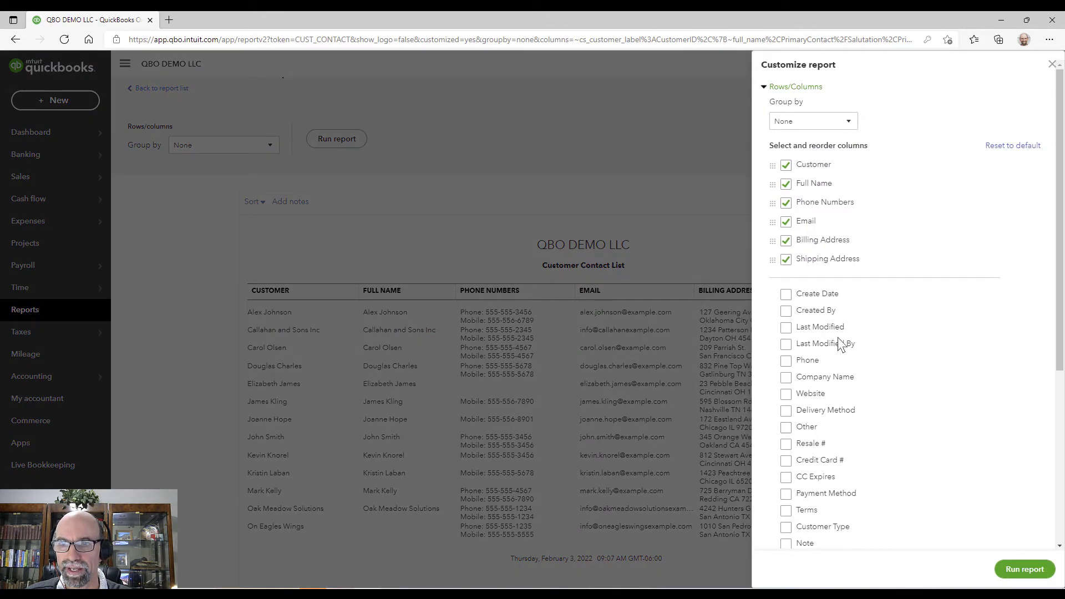
scroll(871, 382, down, 5)
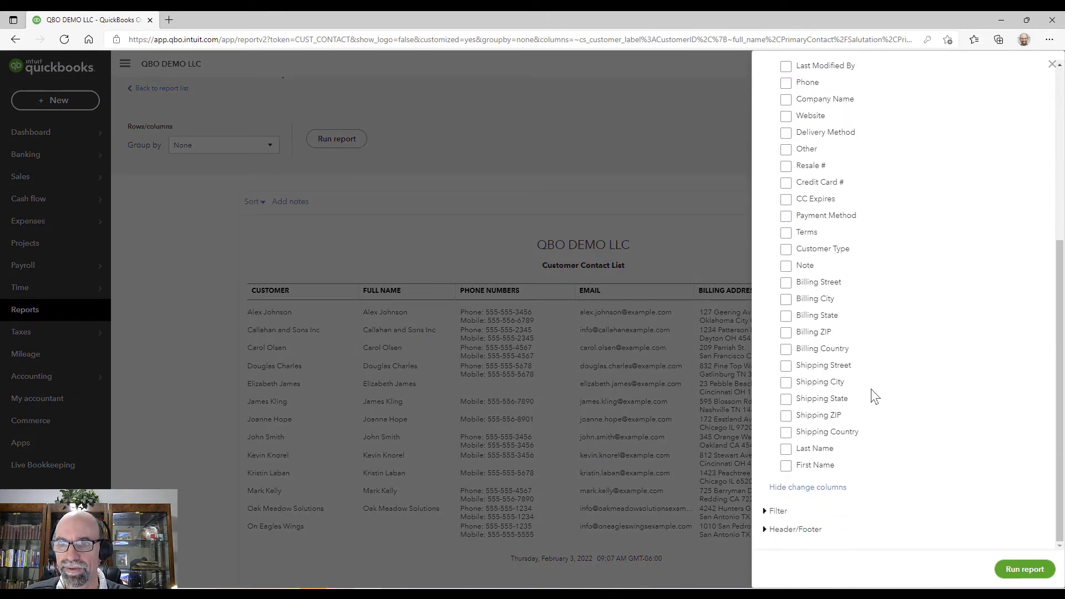
click(788, 449)
click(788, 466)
scroll(907, 418, up, 5)
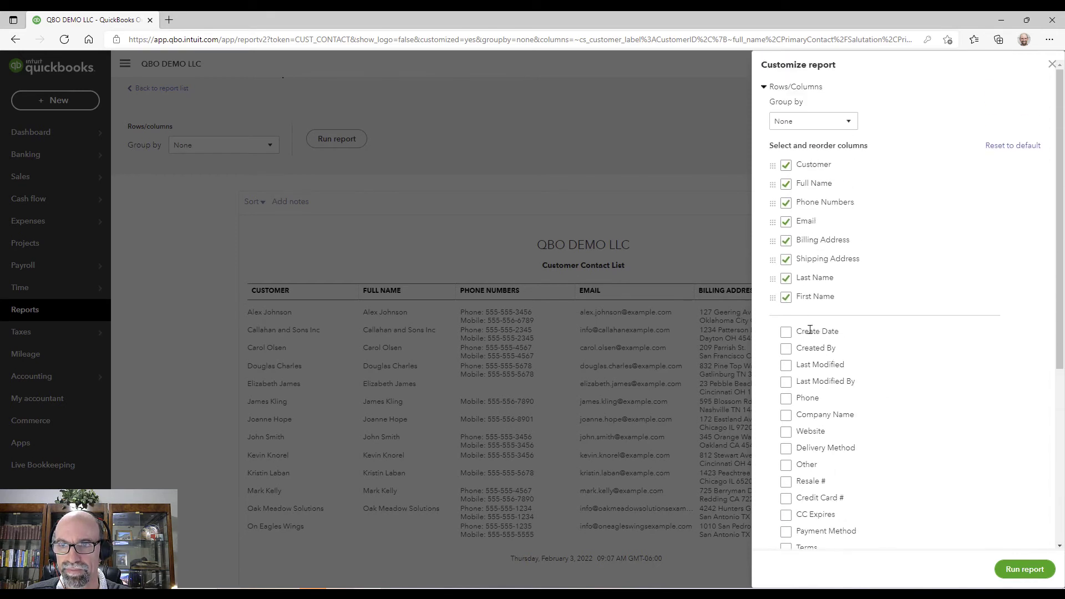
drag(777, 279, 782, 203)
drag(773, 297, 786, 224)
click(1025, 569)
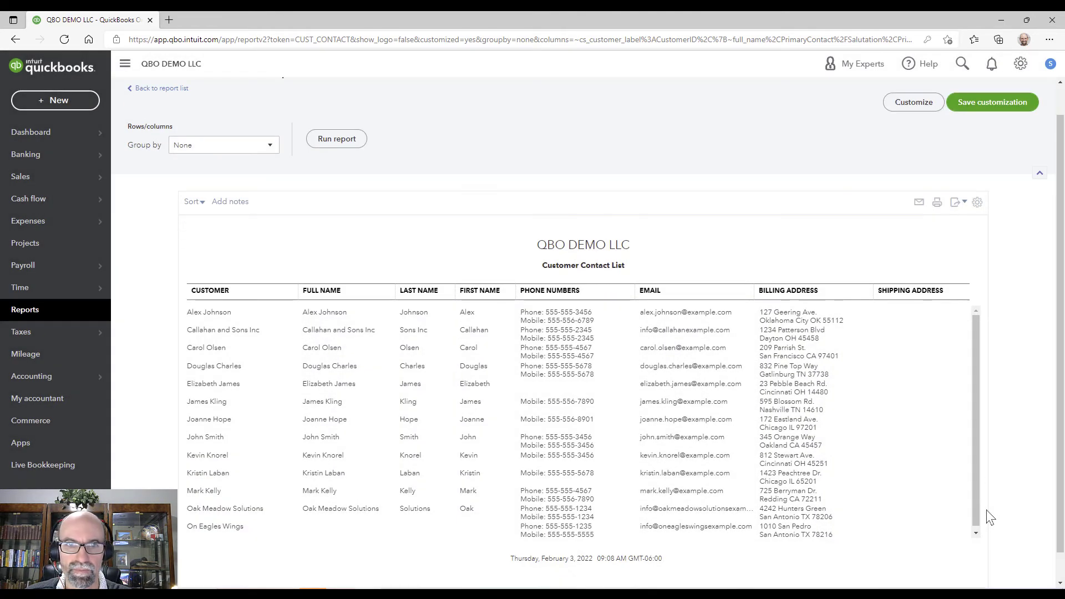
scroll(690, 445, down, 1)
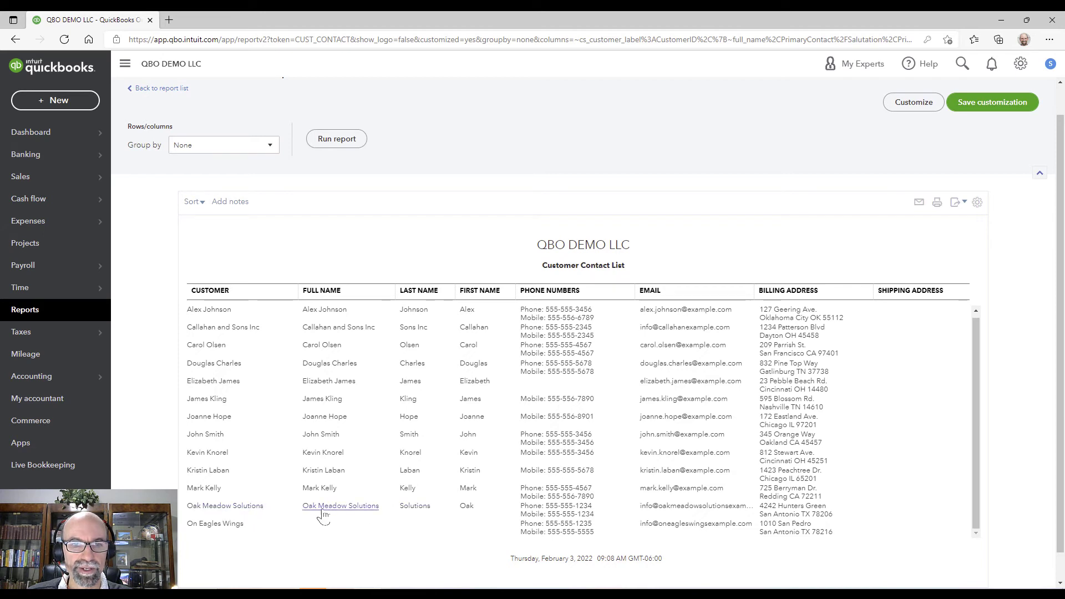
Step: Clear Oak Meadow Solutions' first, middle and last names ('Oak', 'Meadow', 'Solutions') and save
click(414, 506)
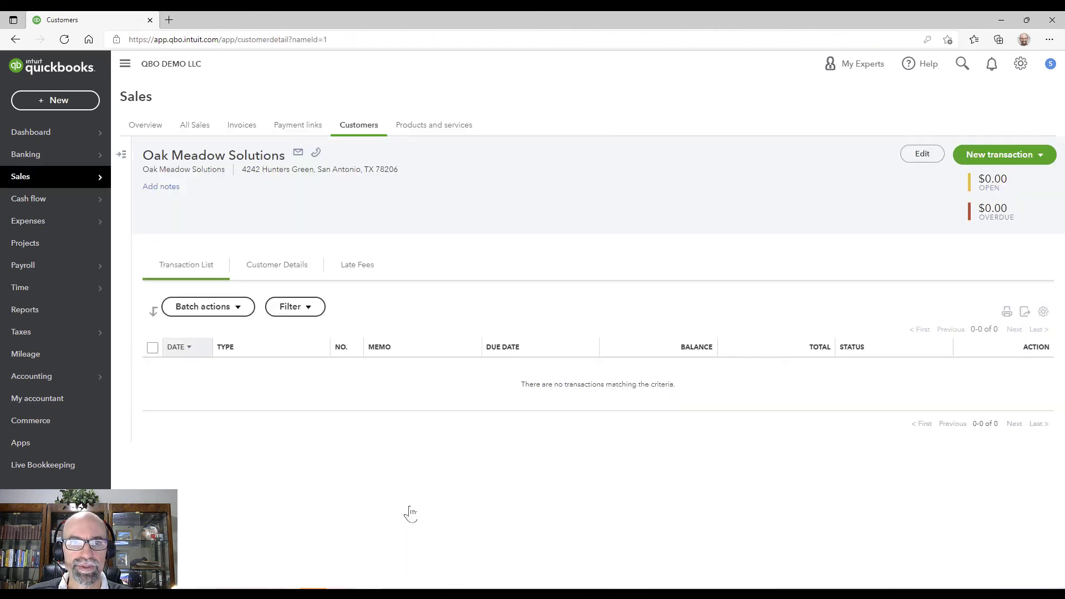
click(921, 155)
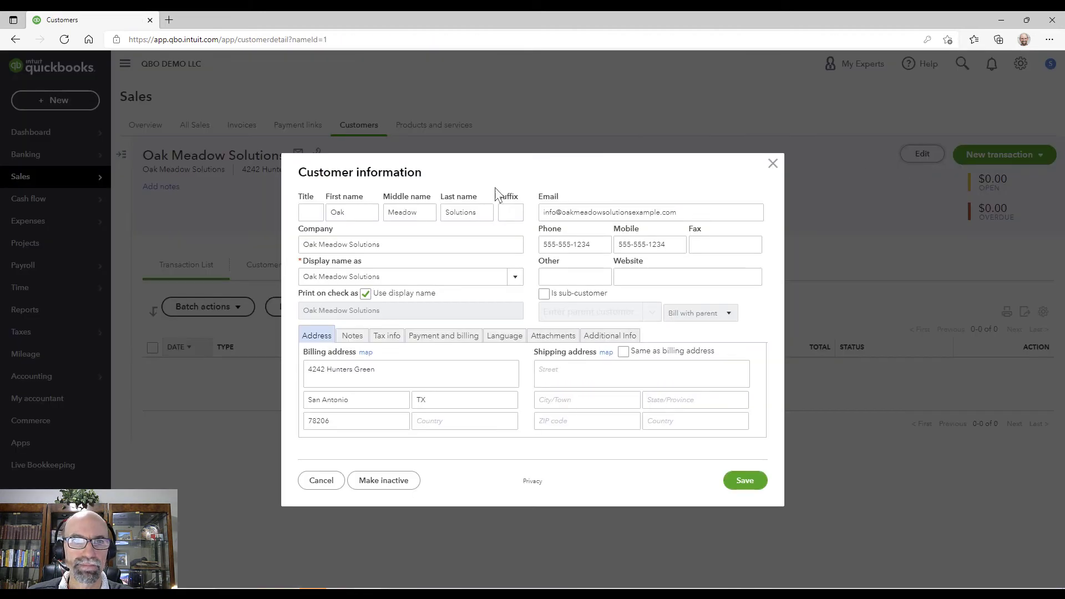
drag(359, 212, 331, 214)
key(BackSpace)
drag(425, 212, 388, 213)
key(BackSpace)
drag(478, 212, 449, 212)
key(BackSpace)
click(744, 481)
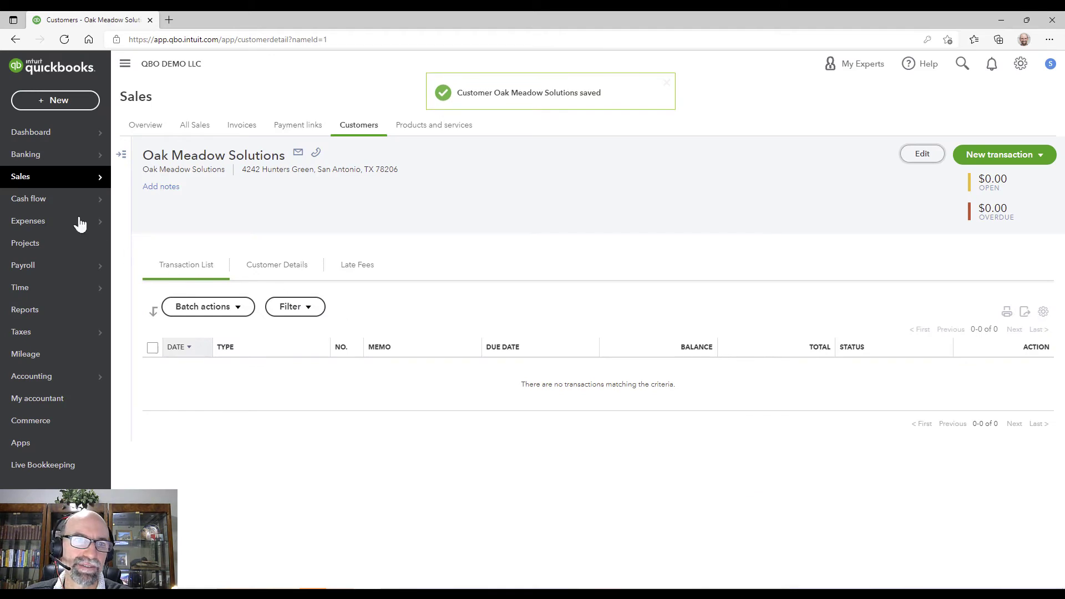
Step: Open Callahan and Sons Inc's customer record and resave its details unchanged
click(40, 179)
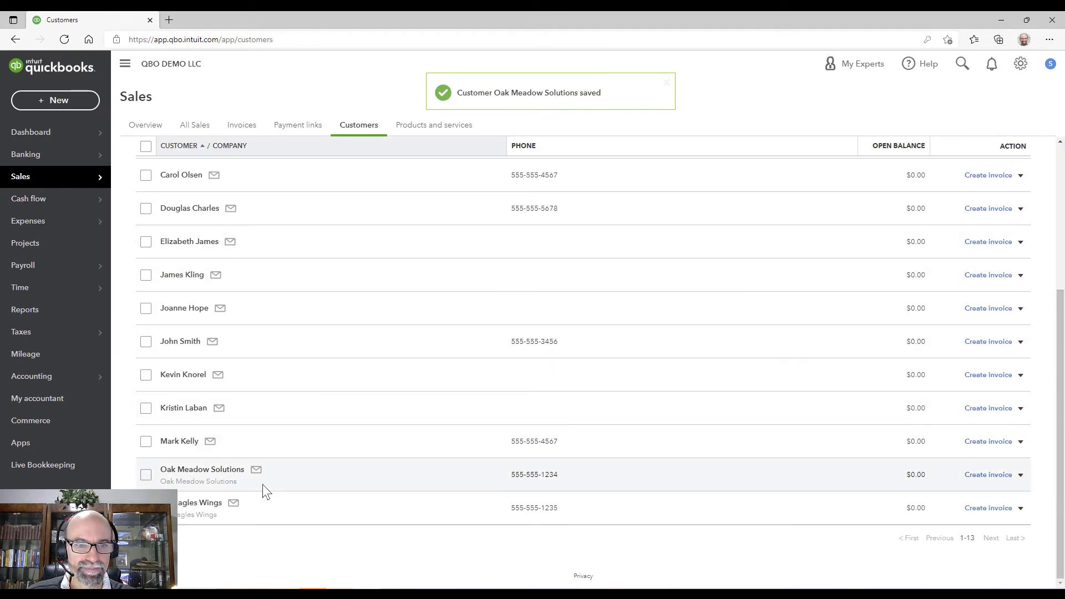
scroll(313, 432, up, 3)
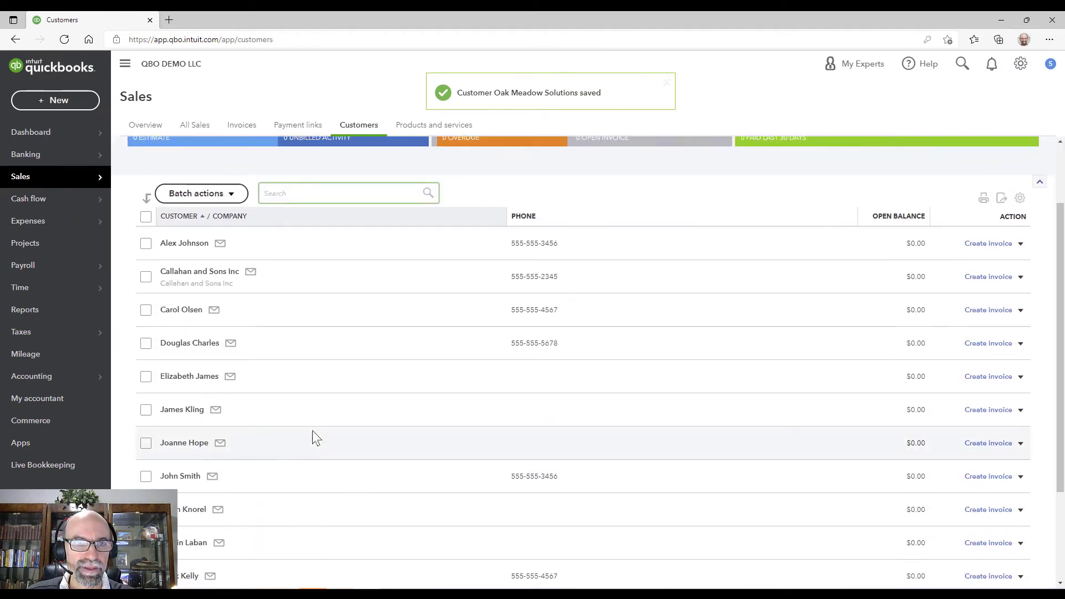
click(214, 275)
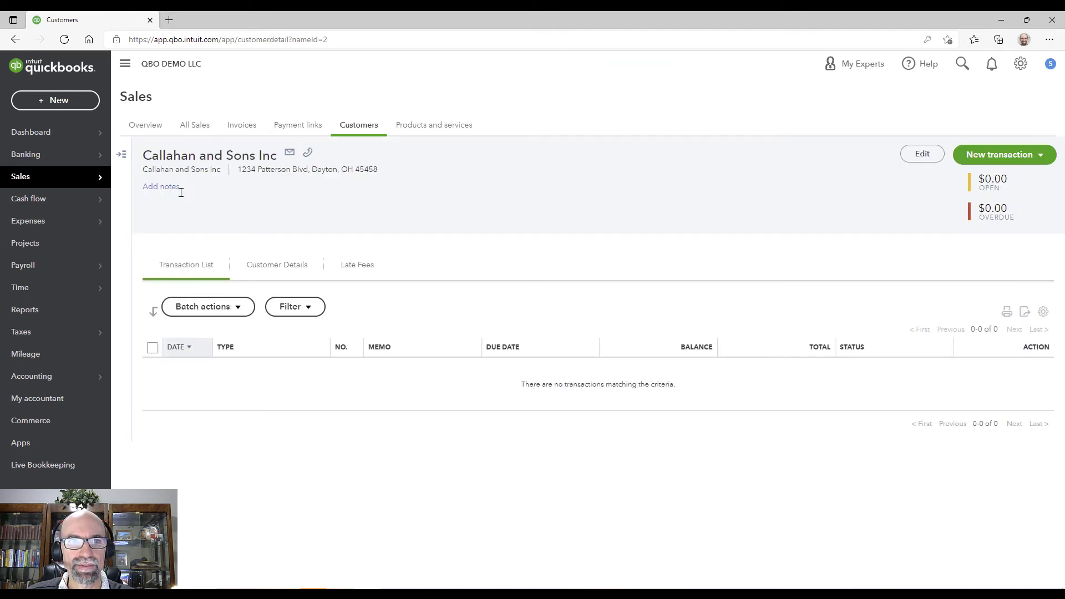
click(918, 167)
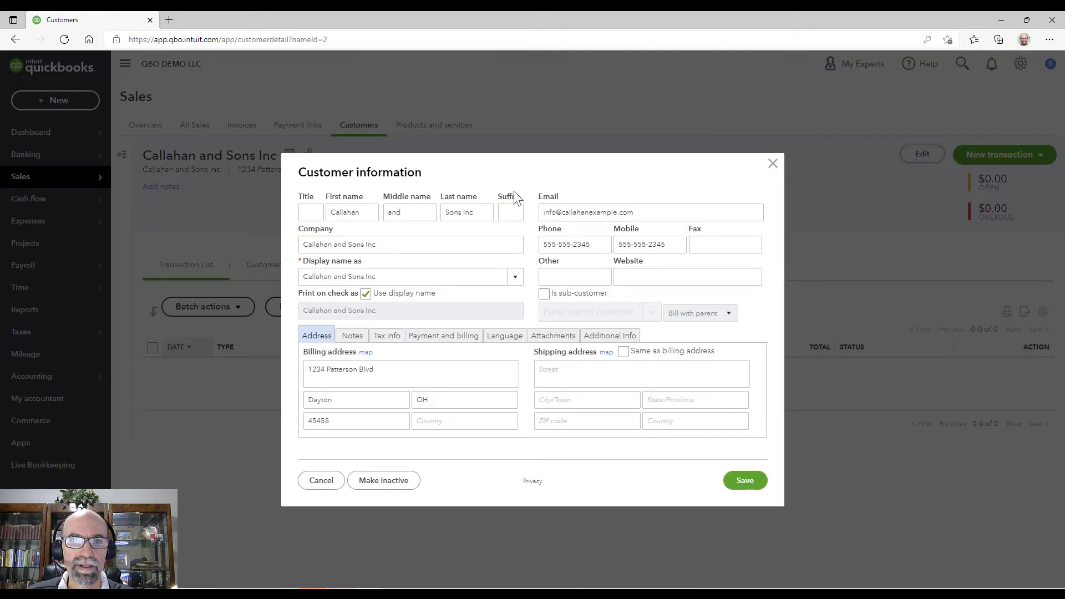
click(745, 480)
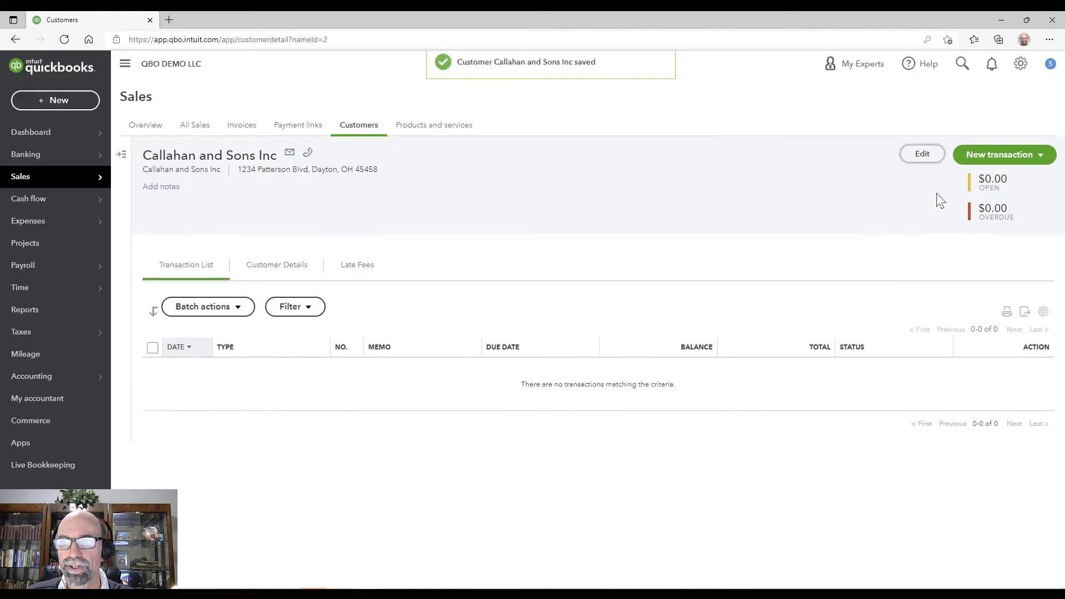
click(999, 155)
Step: Create an invoice for Callahan and Sons Inc with one Services line at rate 5,000
click(986, 179)
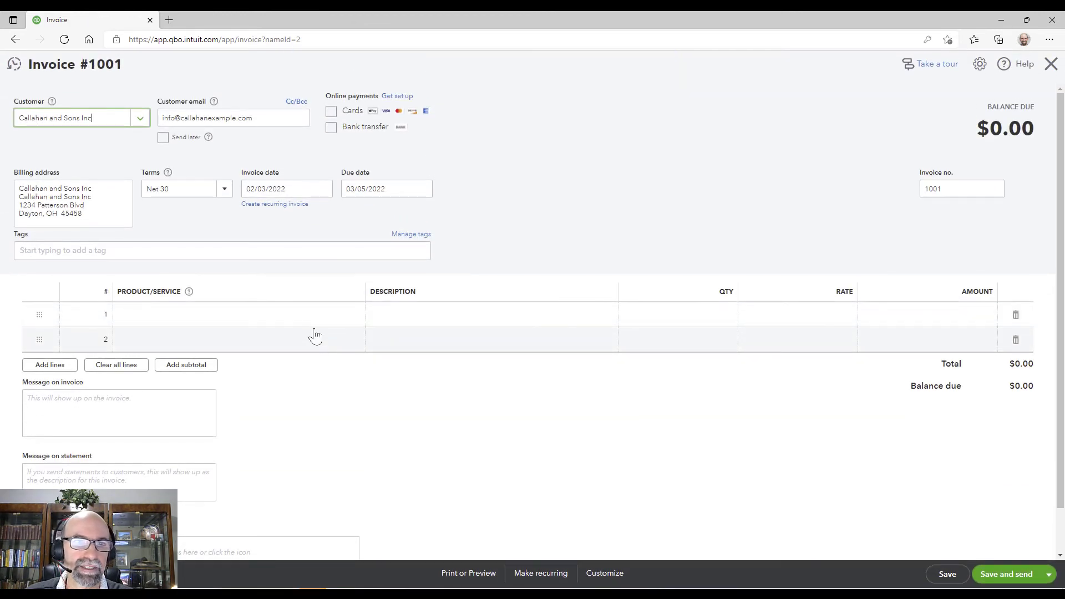
click(319, 322)
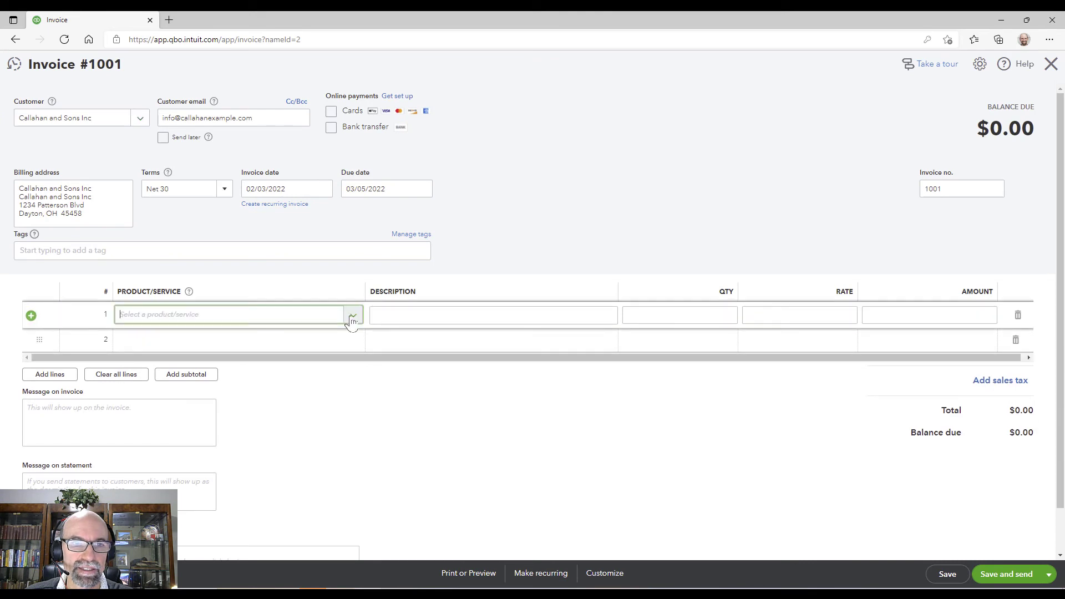
click(353, 315)
click(282, 385)
click(762, 320)
text(5,000)
key(Tab)
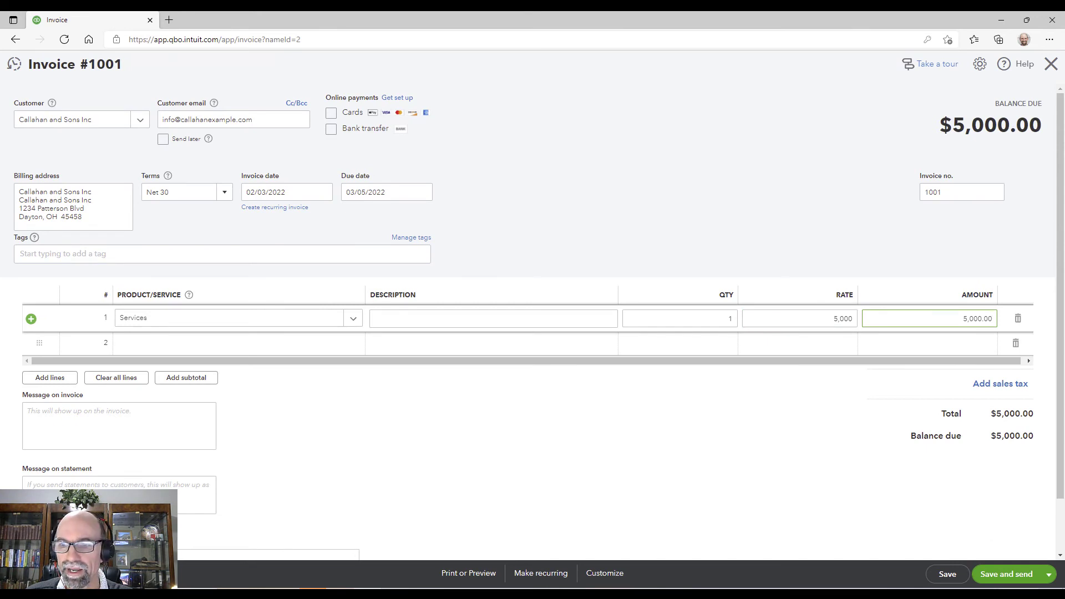
Step: Save invoice 1001, review the email greeting, and close without sending
click(976, 575)
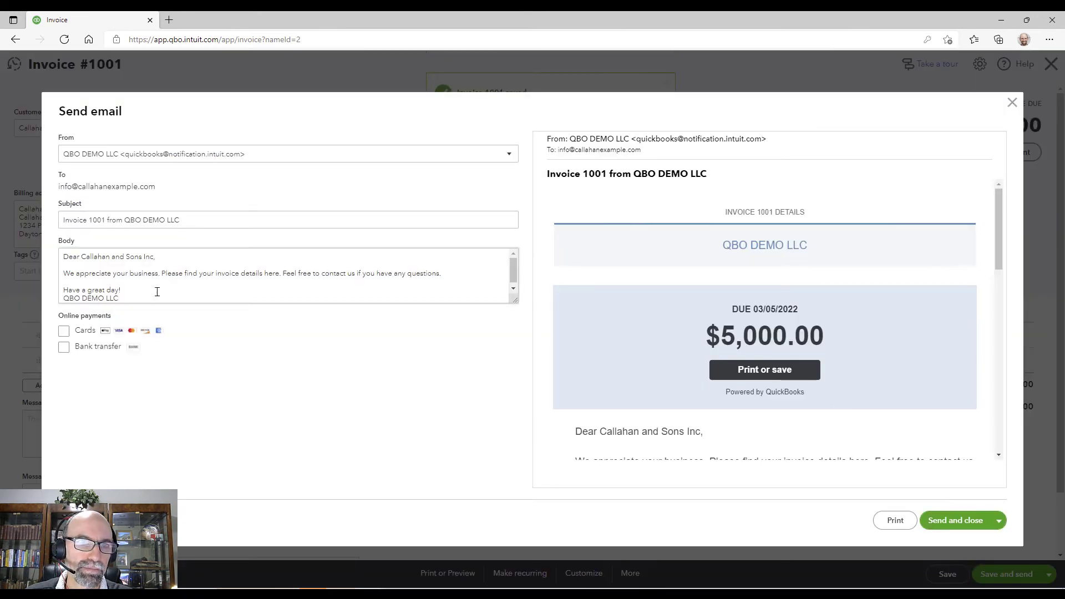
click(153, 260)
key(ctrl+a)
click(130, 283)
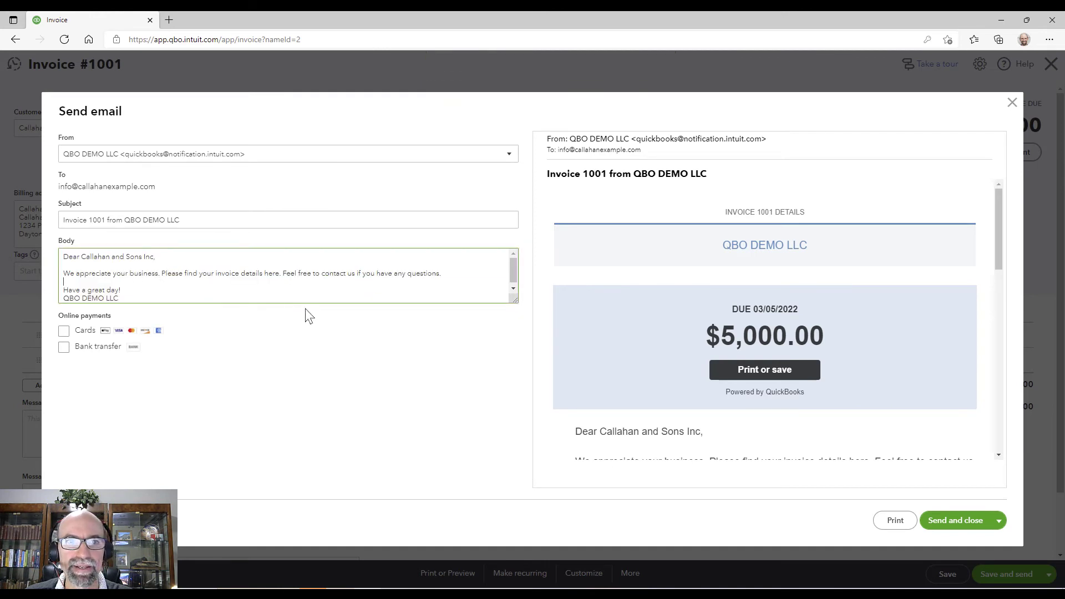
click(1016, 103)
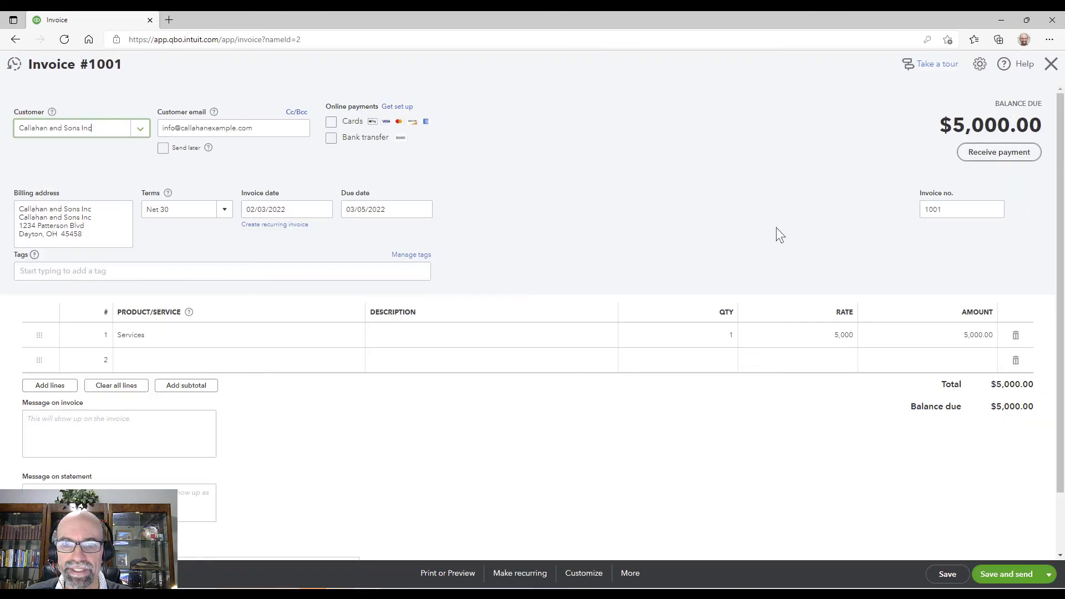
Step: In the current invoice template's email settings, set the greeting name to First and save
click(590, 580)
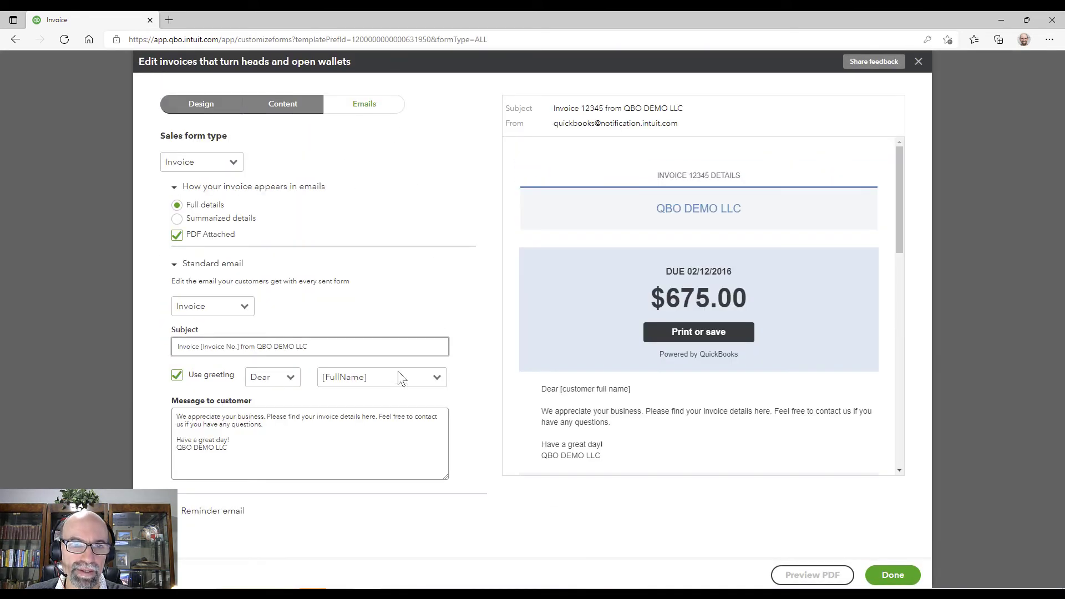
click(438, 380)
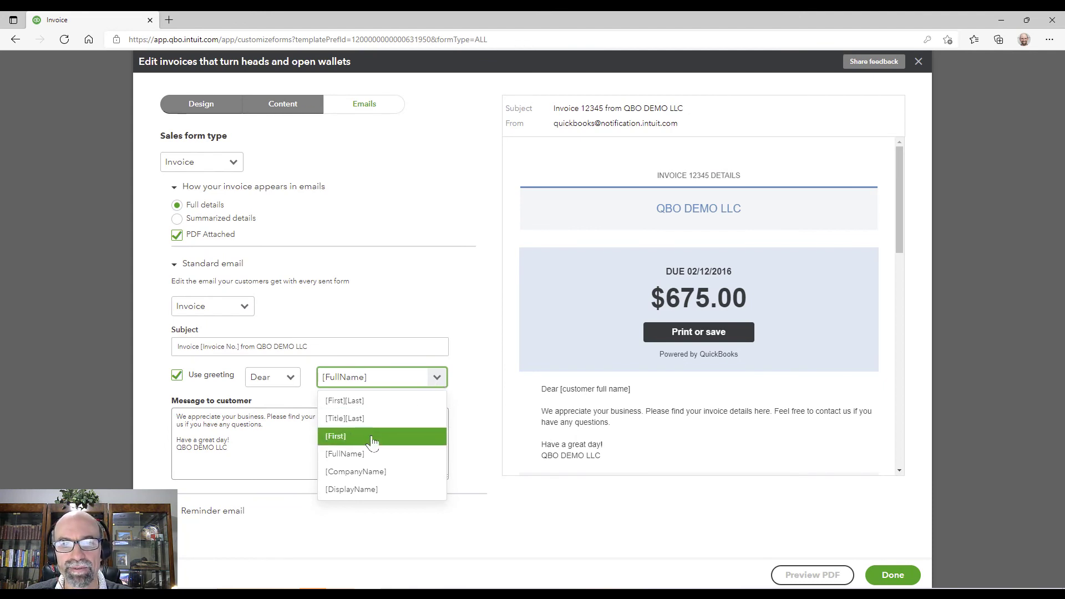
click(370, 436)
click(436, 378)
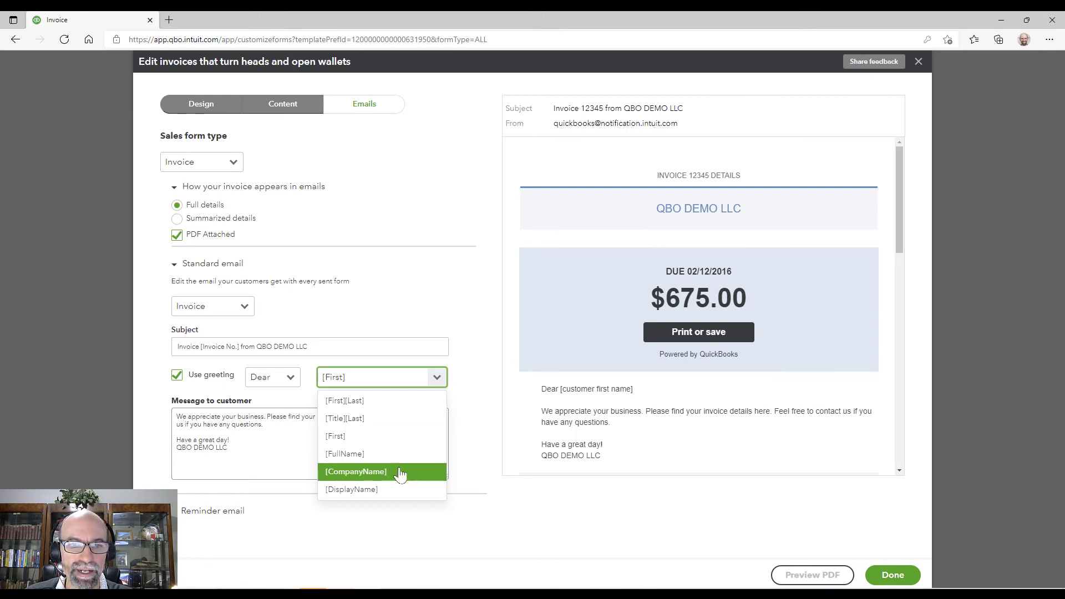
click(361, 439)
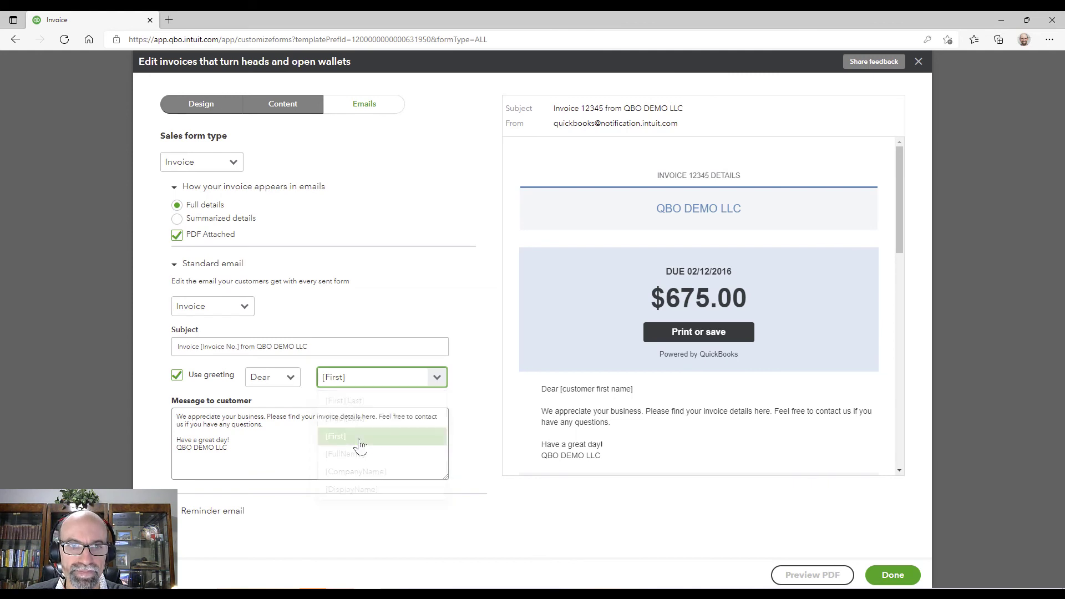
click(886, 578)
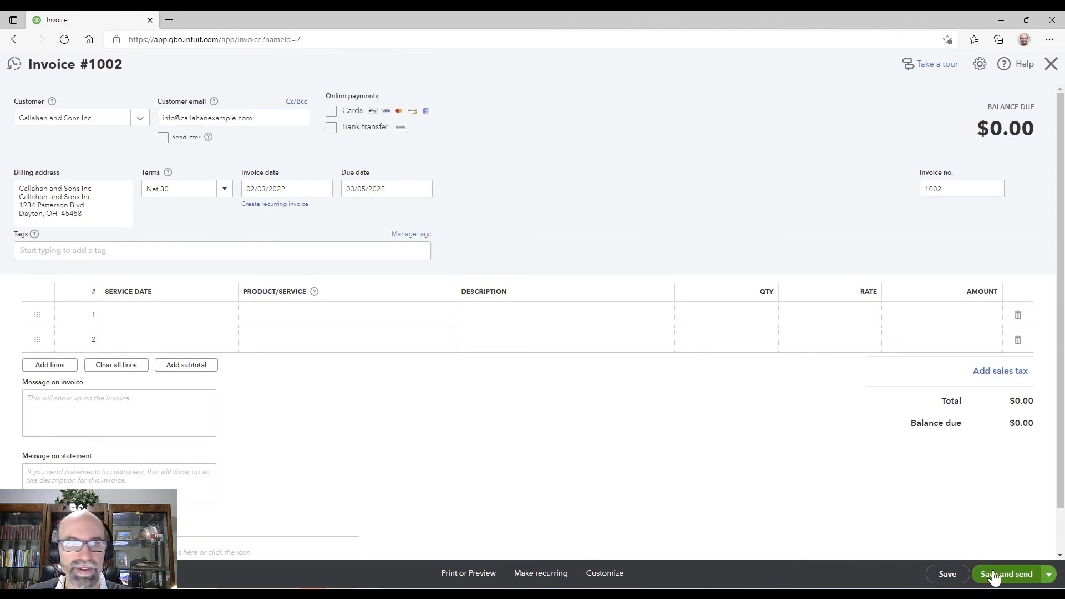
Step: Add a Services line dated 02/10/2022 with a rate of 500 to invoice 1002
click(205, 376)
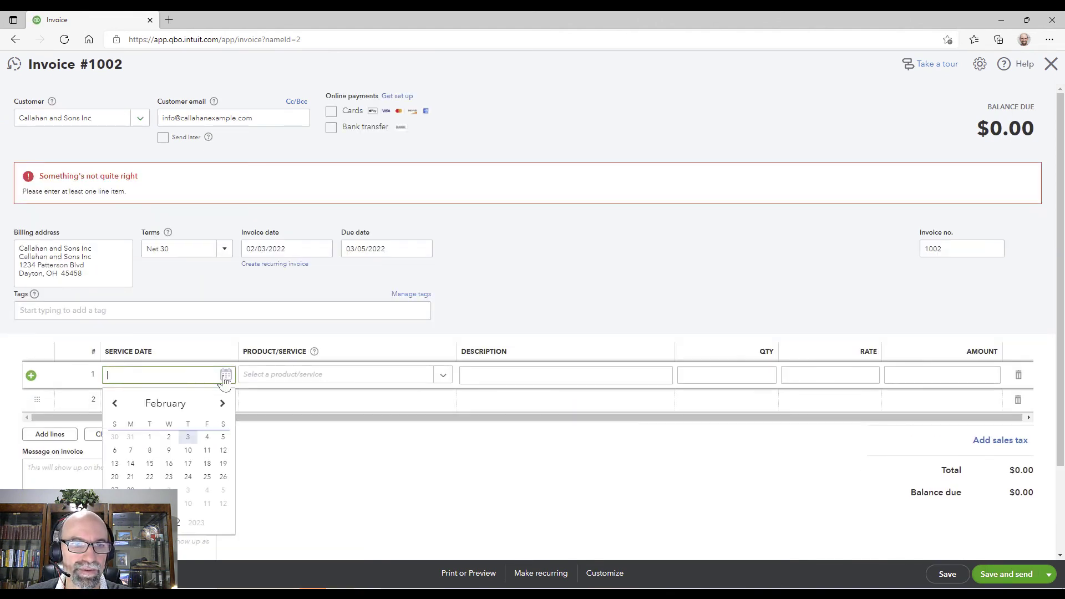
click(188, 454)
click(441, 375)
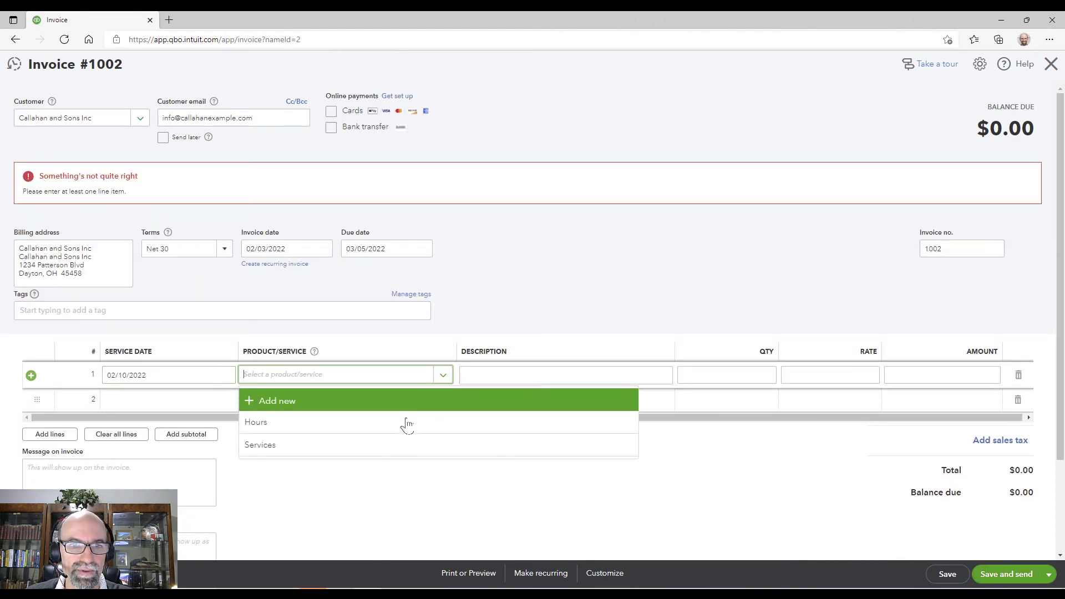
click(388, 447)
click(813, 382)
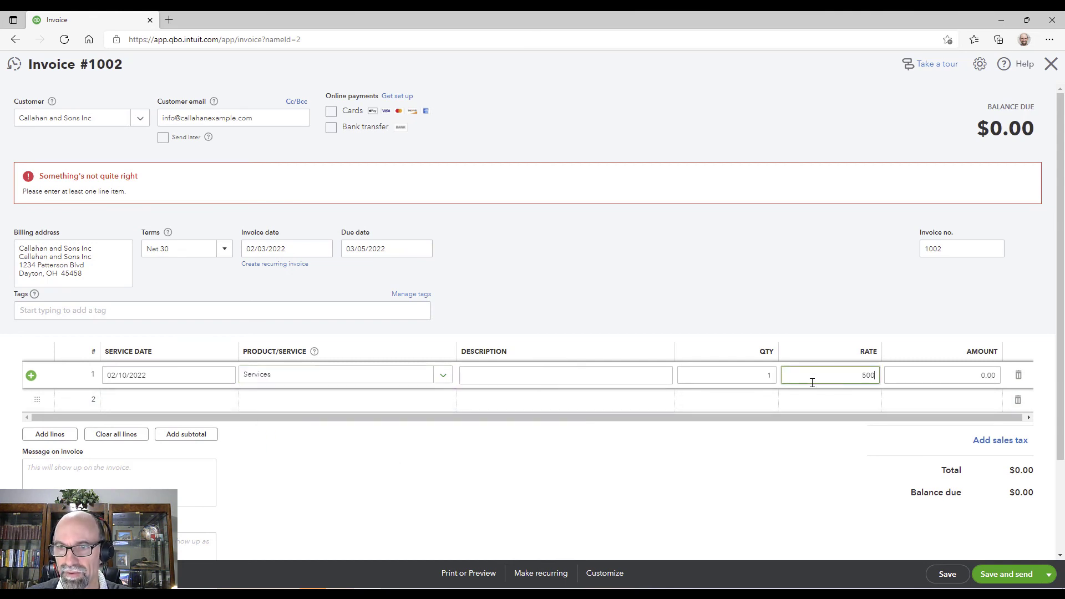
key(Tab)
Step: Save the invoice, confirm the email greeting reads 'Dear Callahan', and close without sending
click(1006, 574)
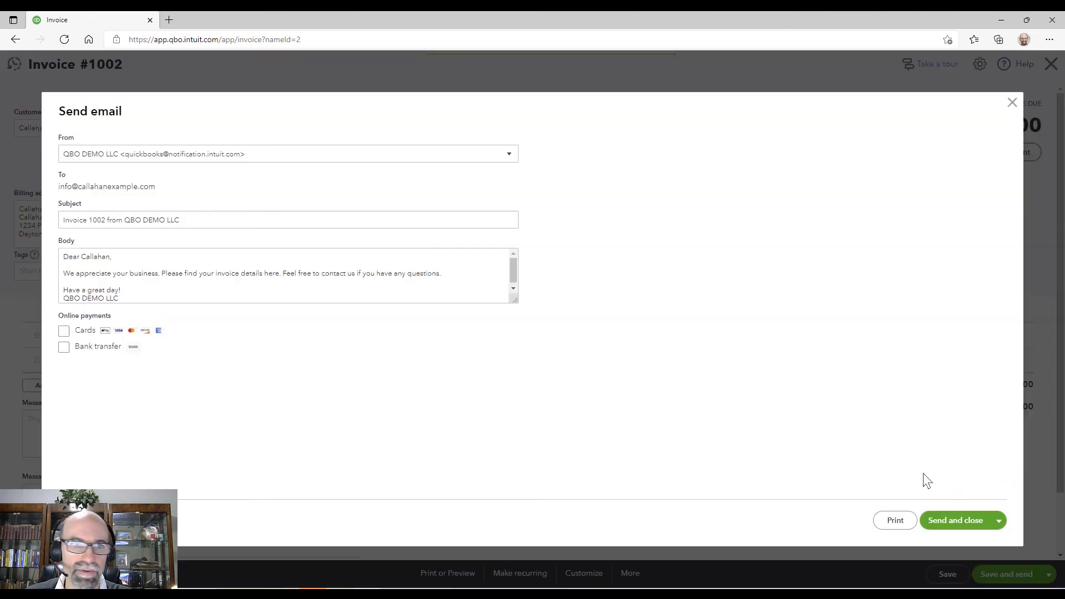
click(92, 257)
key(ctrl+a)
click(92, 257)
drag(112, 256, 82, 255)
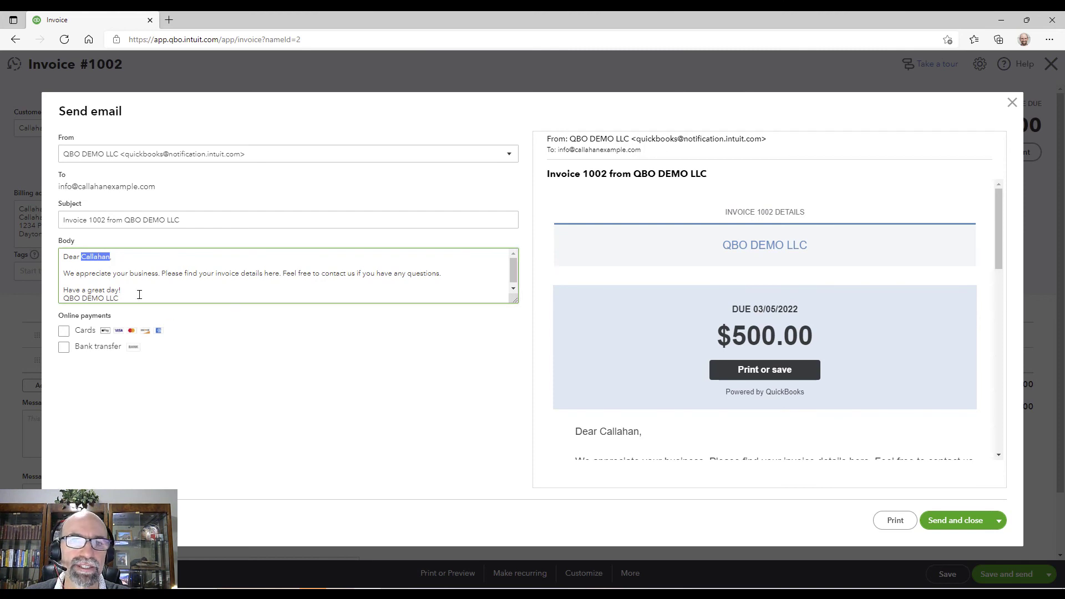
click(1012, 103)
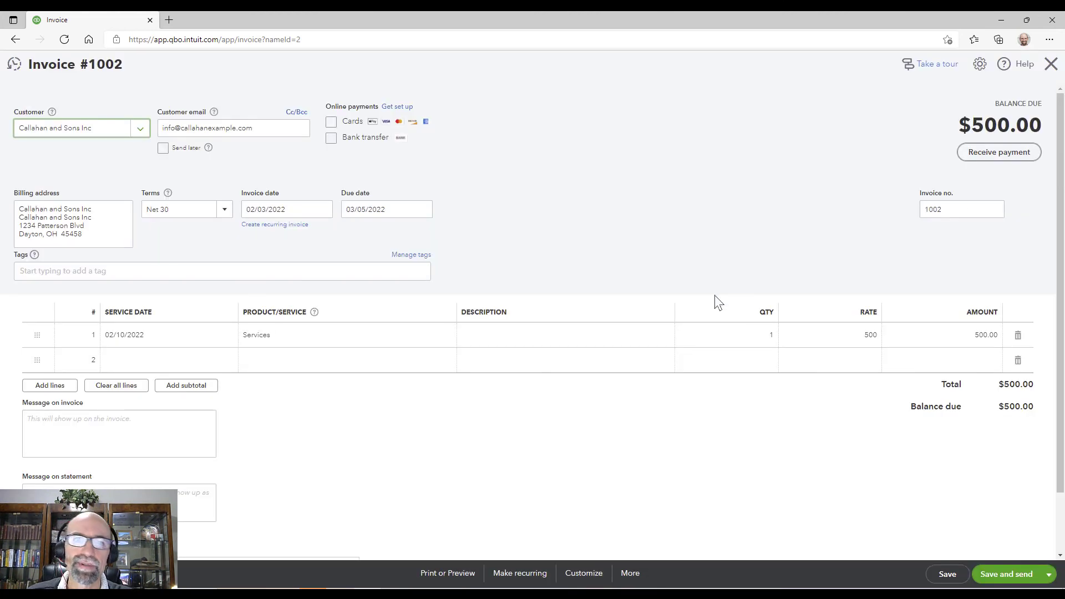